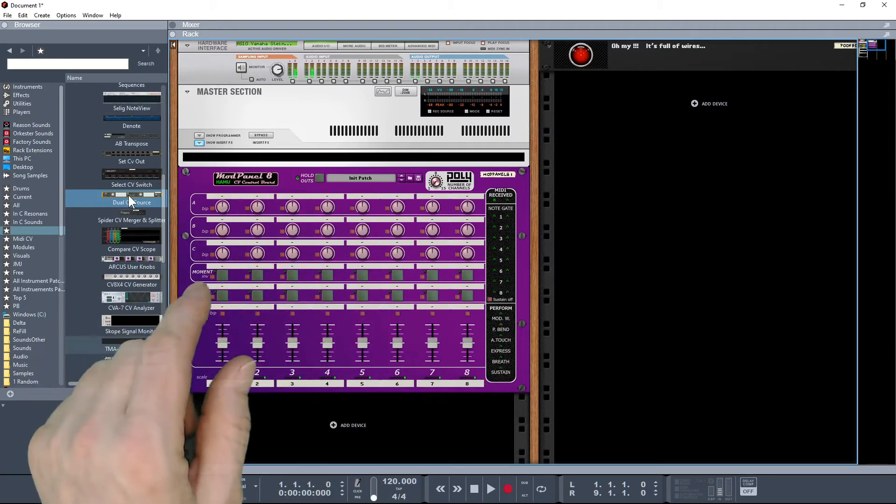
Step: Add a Dual CV Source, a Spider CV Merger & Splitter, a CVA-7 CV Analyzer and a second Dual CV Source to the new rack column, then hide the browser
left_click_drag(128, 195, 691, 166)
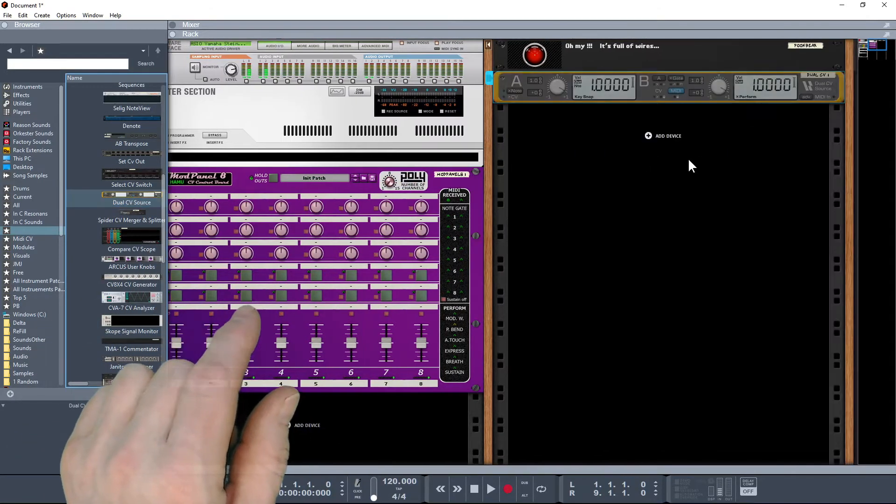
left_click_drag(128, 215, 611, 202)
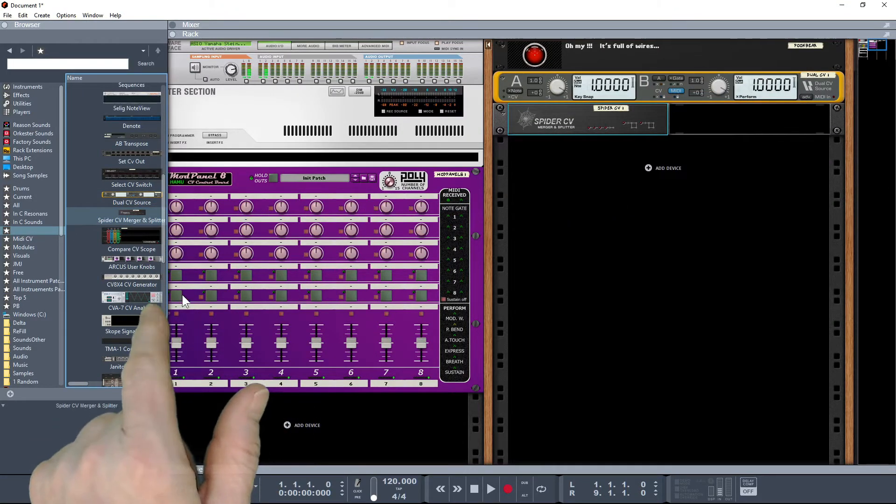
left_click_drag(127, 301, 609, 254)
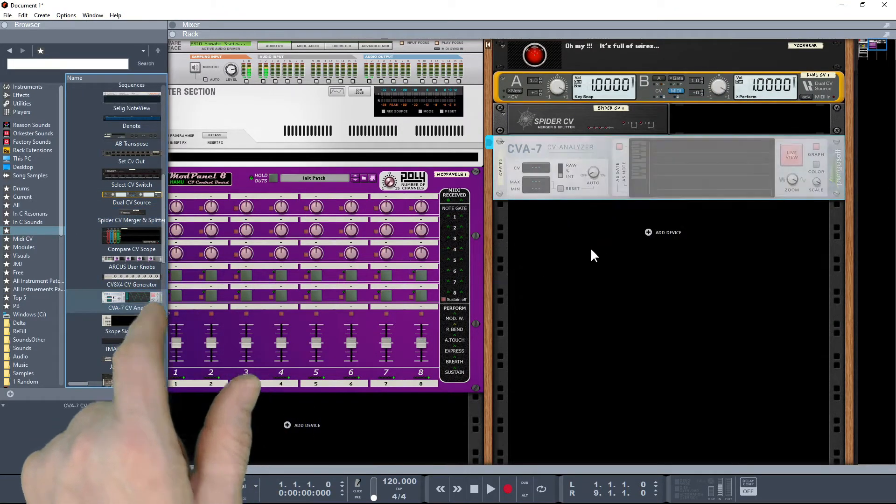
left_click_drag(127, 200, 632, 265)
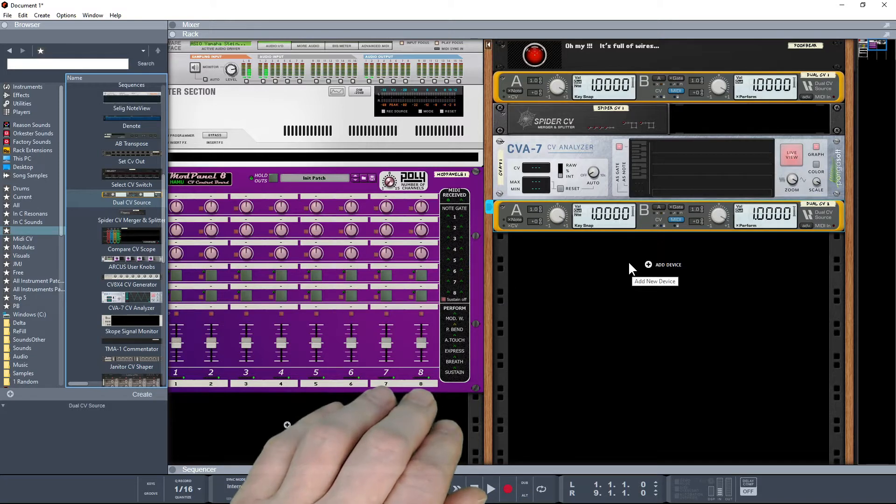
key("F8")
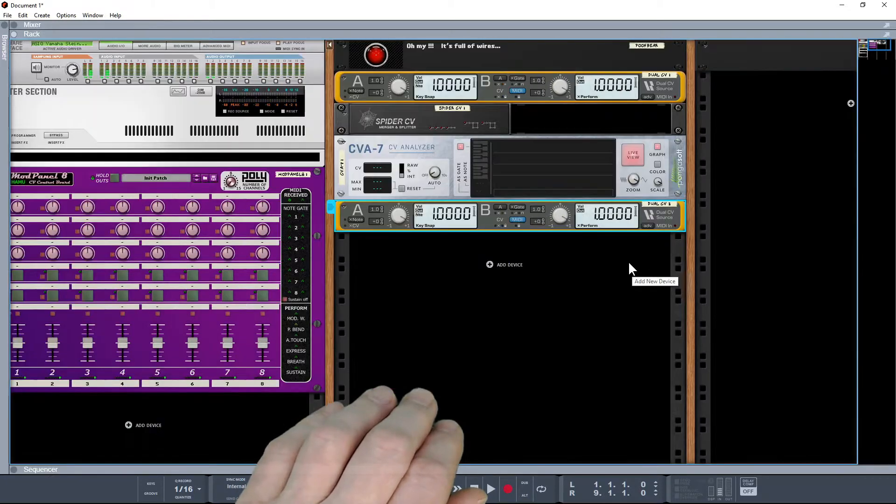
Step: Loop the Spider CV's merge output through Split A into merge input 1, and cable ModPanel 8's Momentary 1 output to Dual CV 1's B lock input
key("Tab")
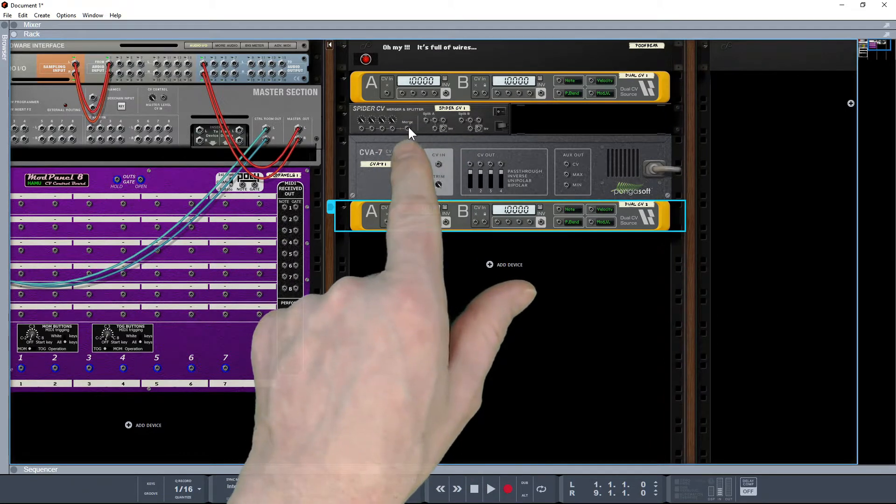
left_click_drag(407, 127, 360, 128)
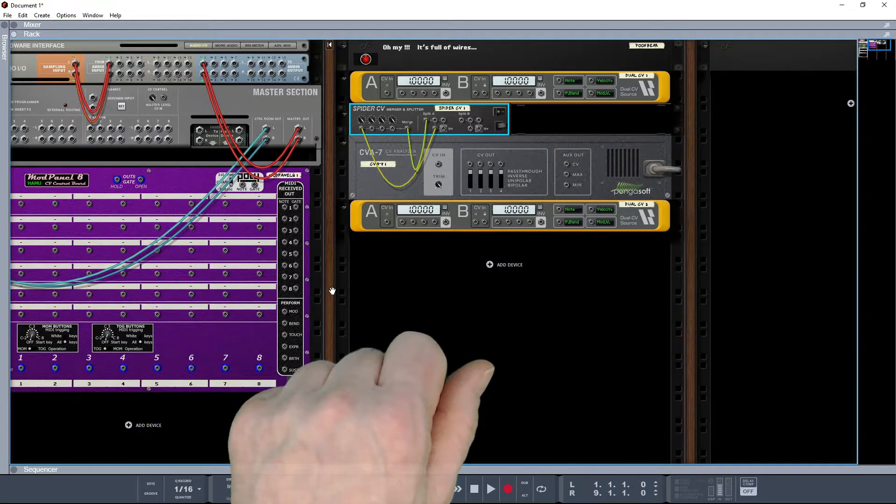
left_click_drag(332, 291, 373, 287)
left_click_drag(63, 267, 525, 89)
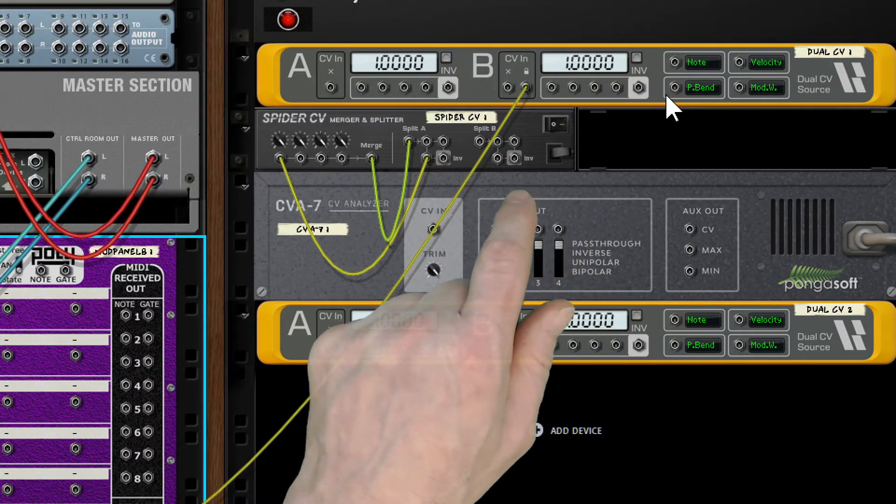
Step: Set the latch mode to Rising in Dual CV 1's advanced settings and return to its main view
key("Tab")
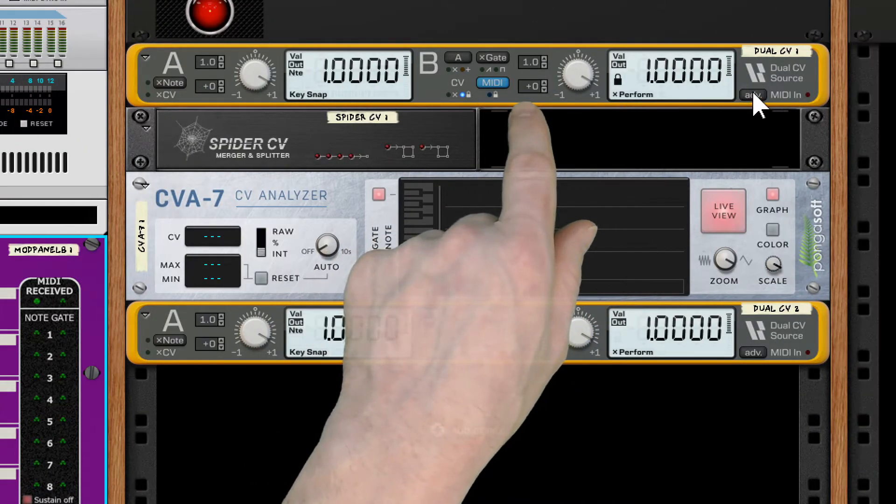
left_click(752, 95)
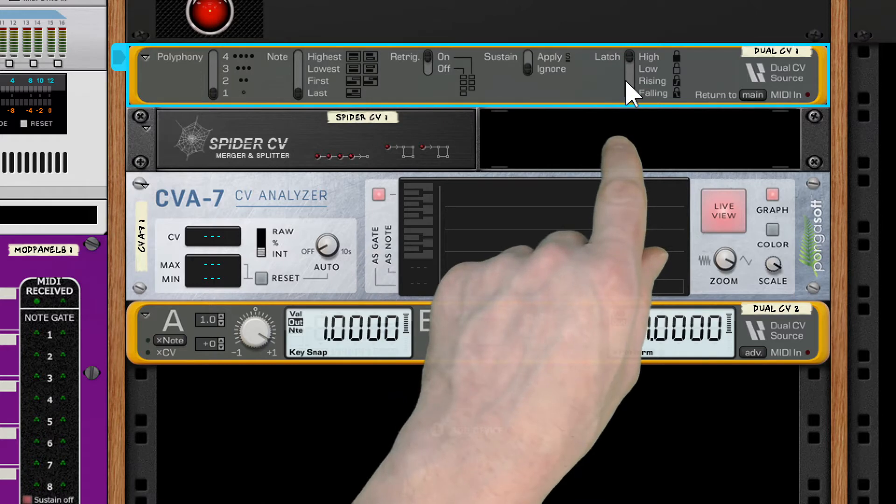
left_click(752, 95)
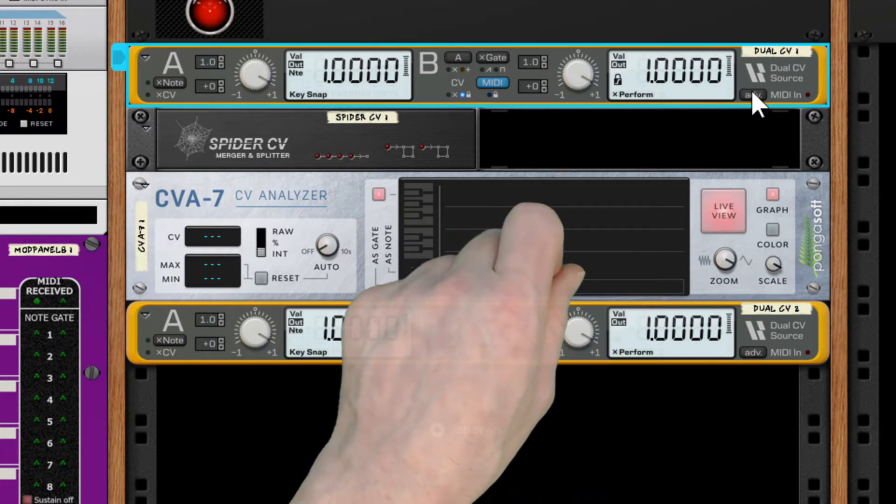
Step: Assign Dual CV 1's third aux output (P.Bend) to Latch and cable it to the A channel's CV input
key("Tab")
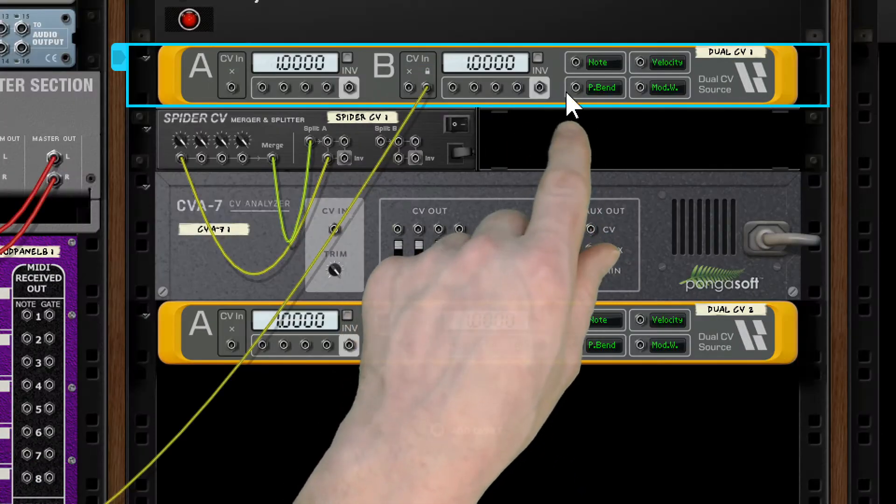
left_click(605, 92)
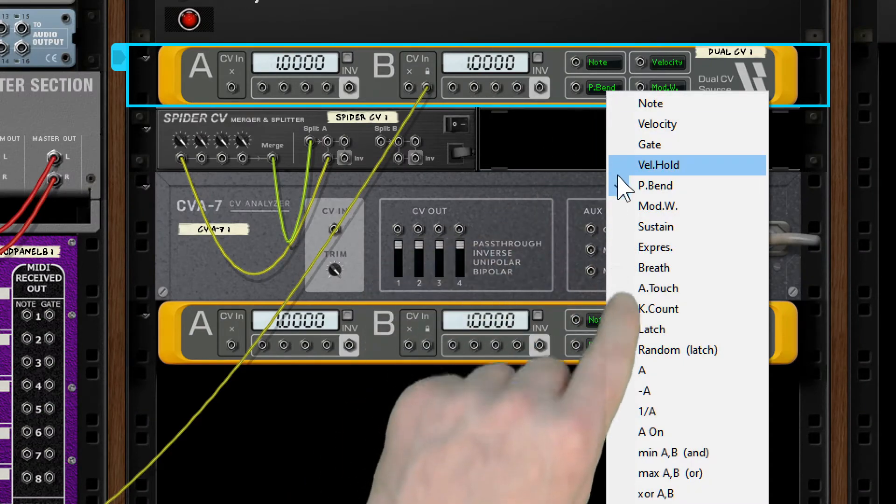
left_click(649, 329)
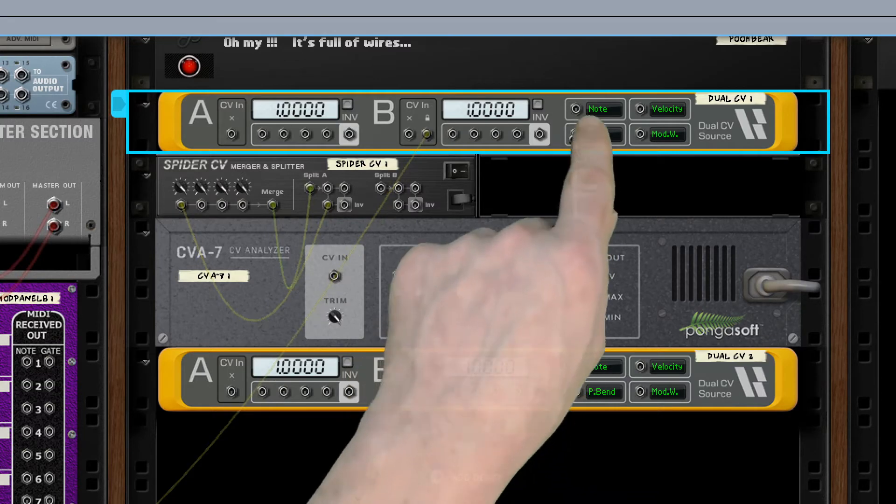
left_click_drag(573, 139, 232, 135)
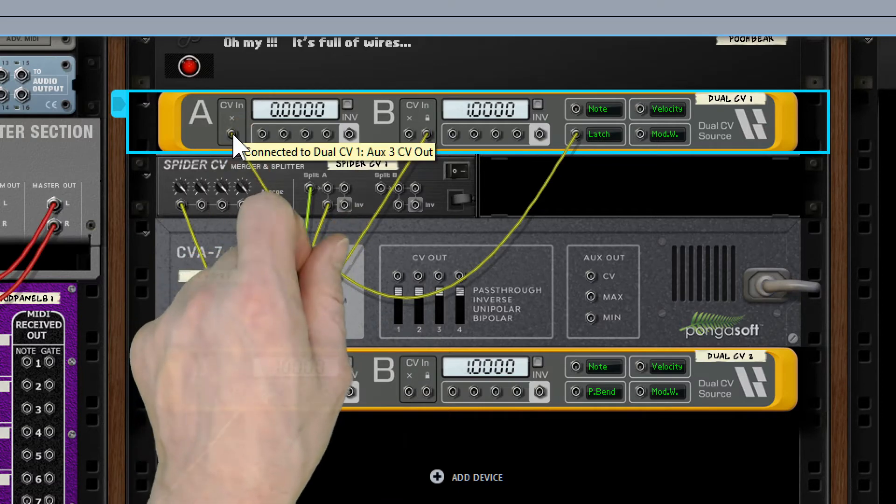
Step: Set Dual CV 1's A channel value to 0.0001
key("Tab")
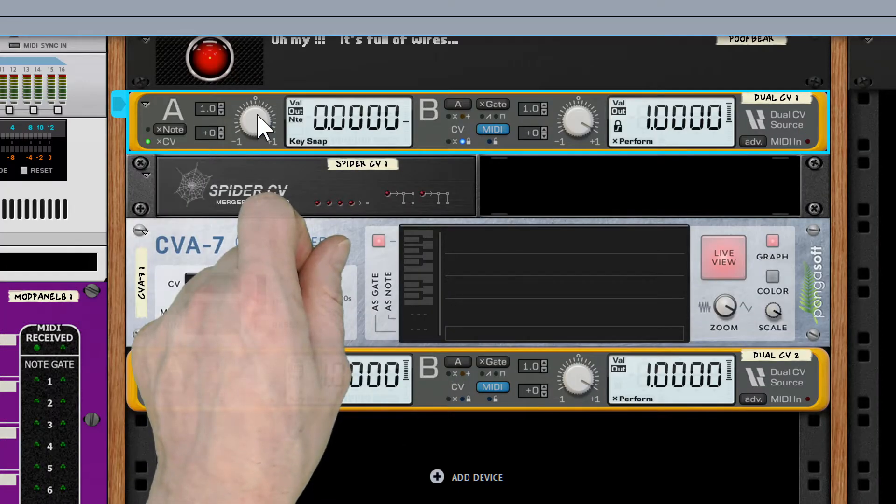
left_click_drag(258, 124, 258, 138)
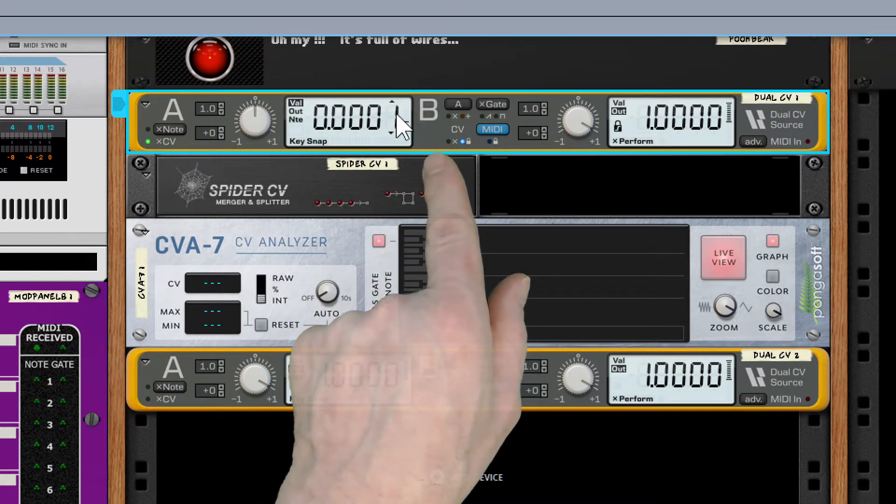
left_click(397, 114)
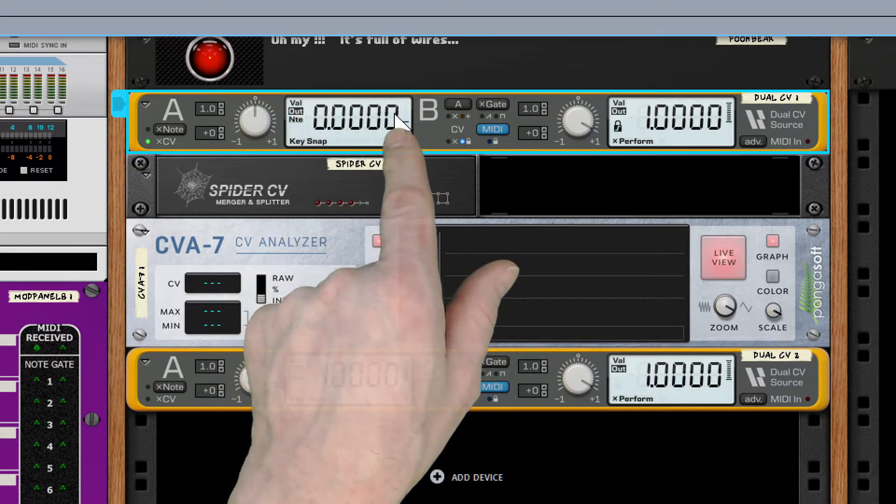
left_click(392, 117)
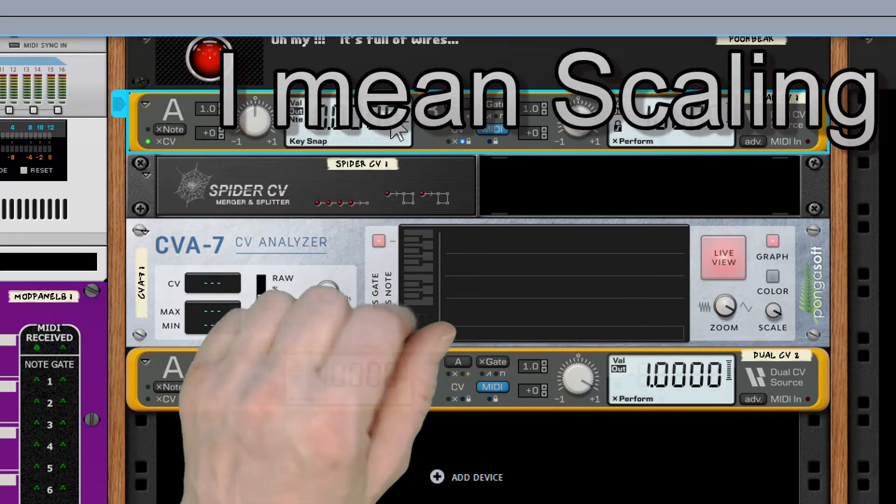
Step: Cable Dual CV 1's A CV Out 1 to the Spider CV's fourth merge input and trigger ModPanel 8's Momentary 1
key("Tab")
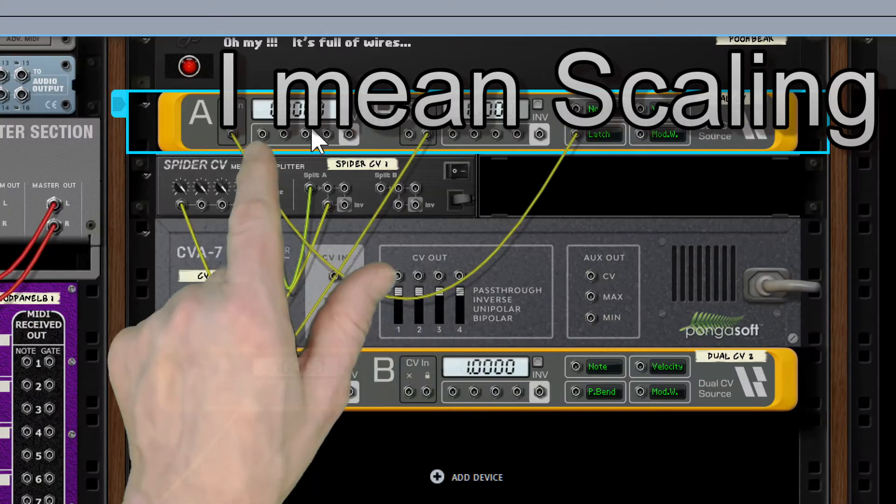
left_click_drag(264, 135, 243, 207)
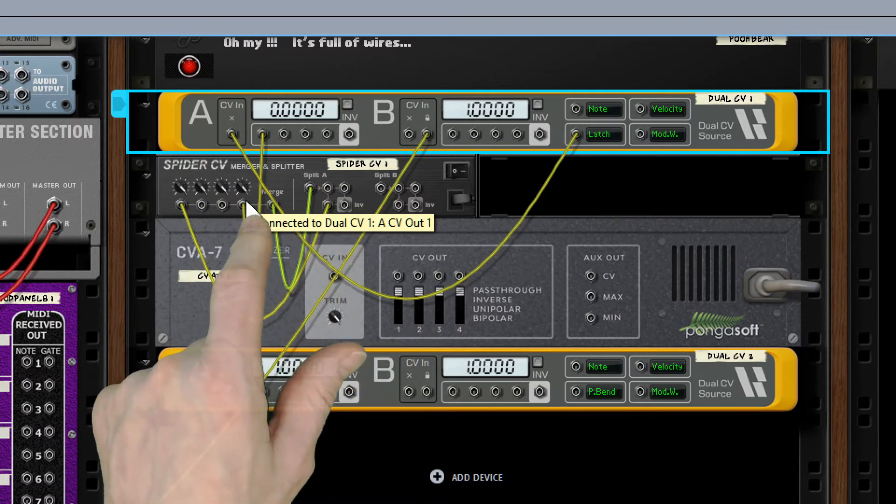
key("Tab")
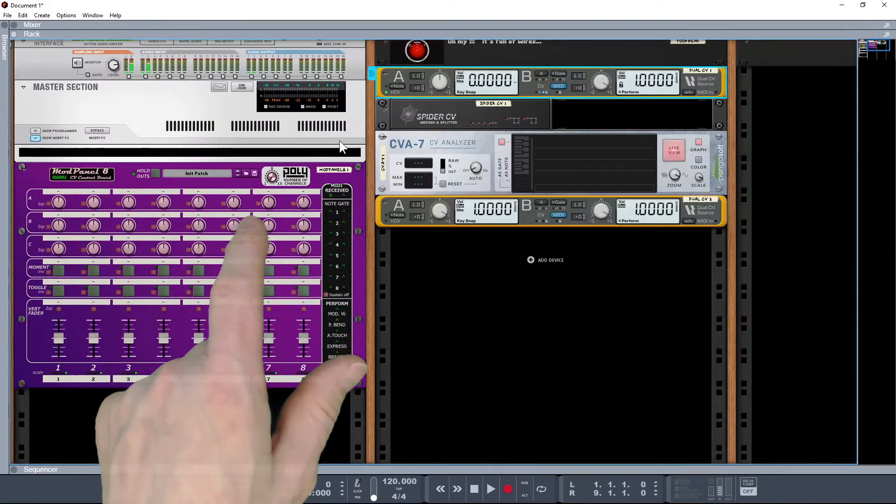
left_click(57, 271)
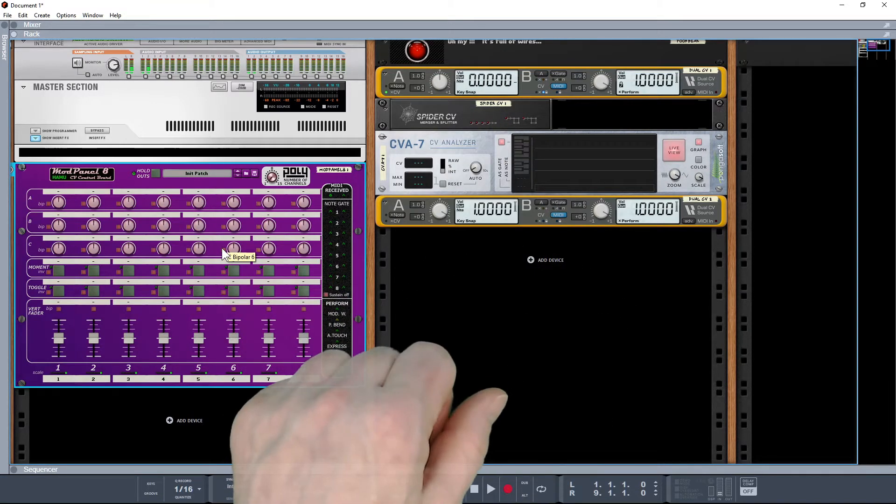
Step: Cable two Split A outputs to Dual CV 2's A CV input and the CVA-7's CV input, and switch the analyzer's readout to RAW
key("Tab")
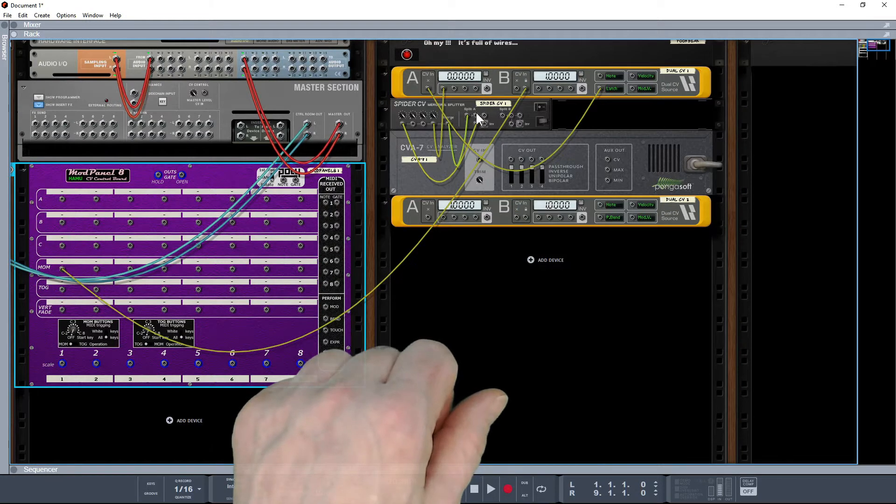
left_click_drag(474, 112, 427, 216)
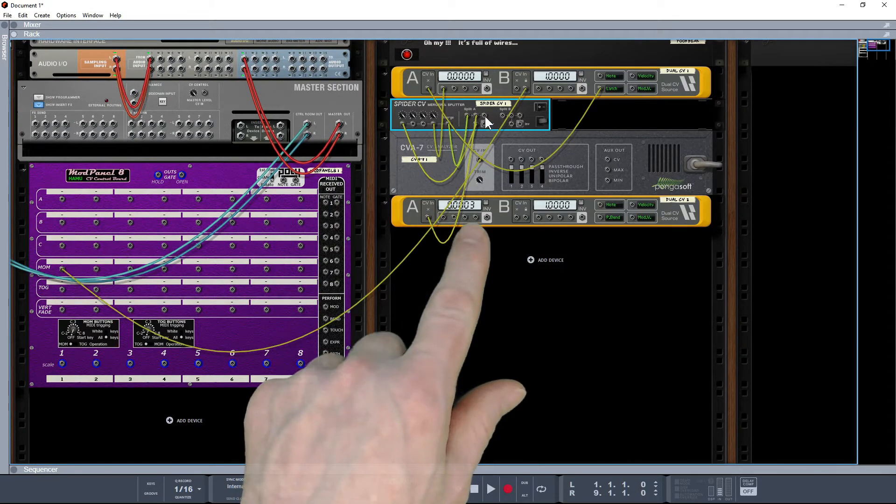
left_click_drag(484, 114, 480, 164)
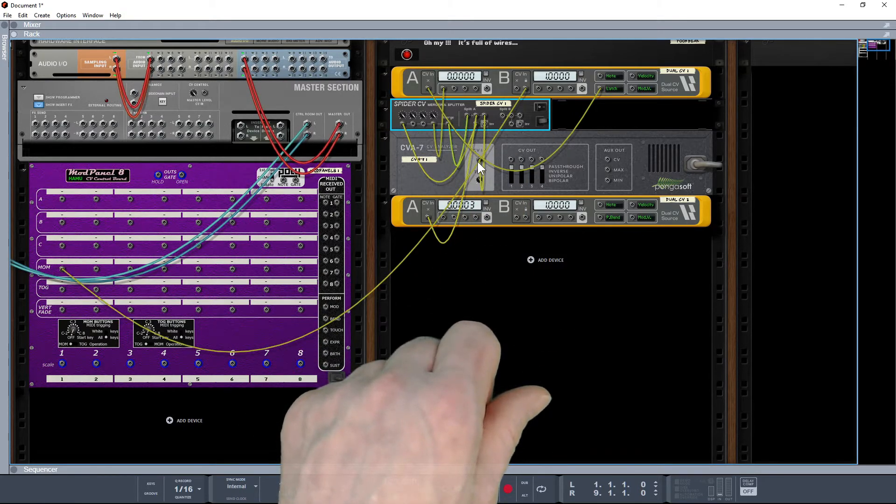
key("Tab")
left_click(444, 170)
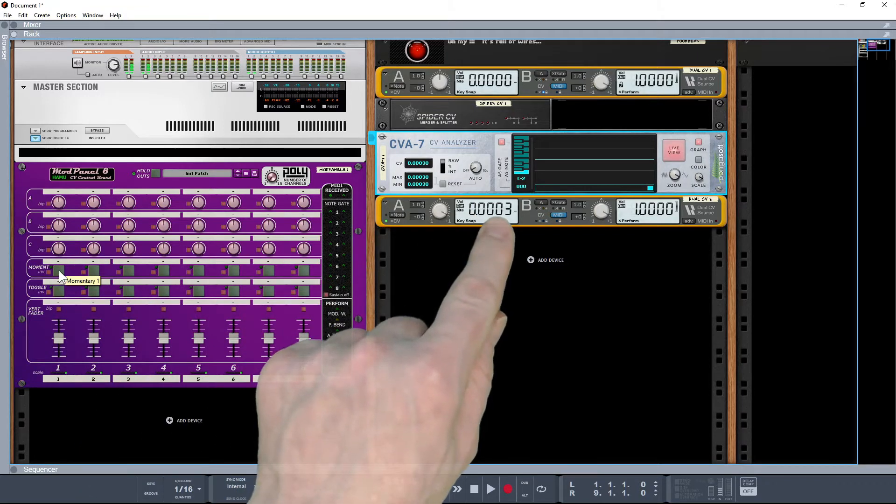
Step: Trigger Momentary 1 repeatedly to test the counter on the CVA-7 and Dual CV 2, resetting the analyzer's min/max readings between tests
left_click(59, 270)
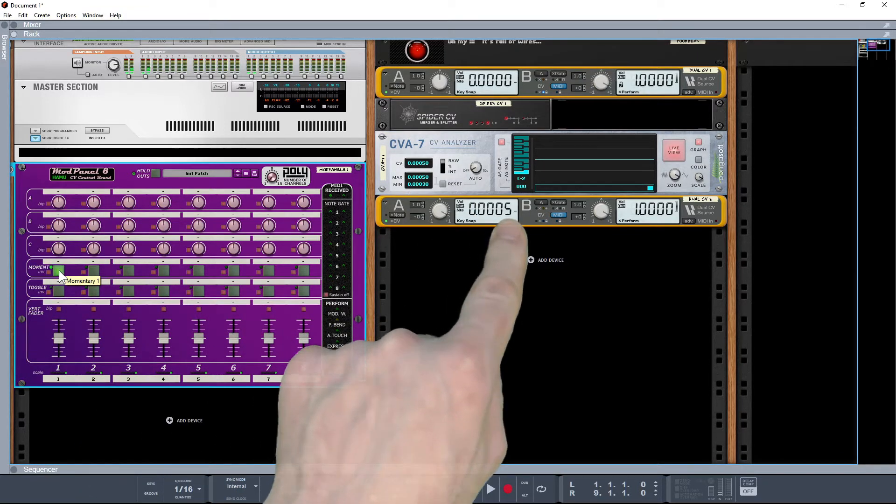
left_click(59, 270)
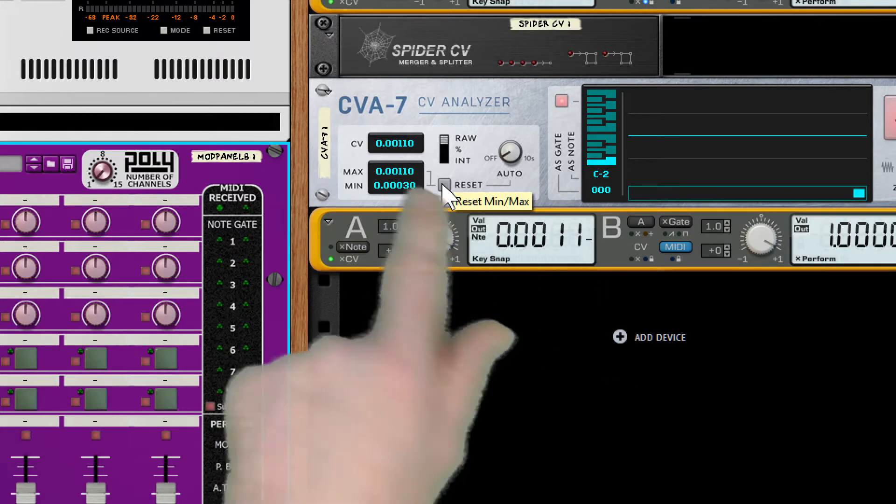
left_click(443, 185)
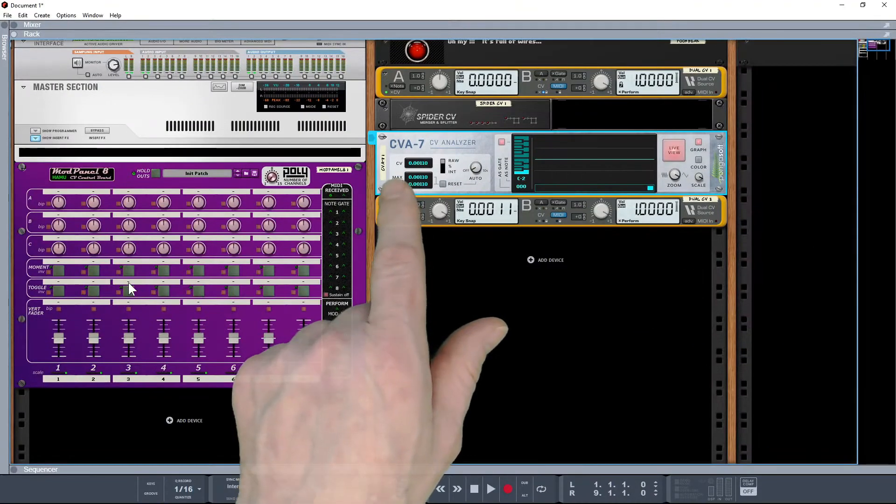
left_click(58, 270)
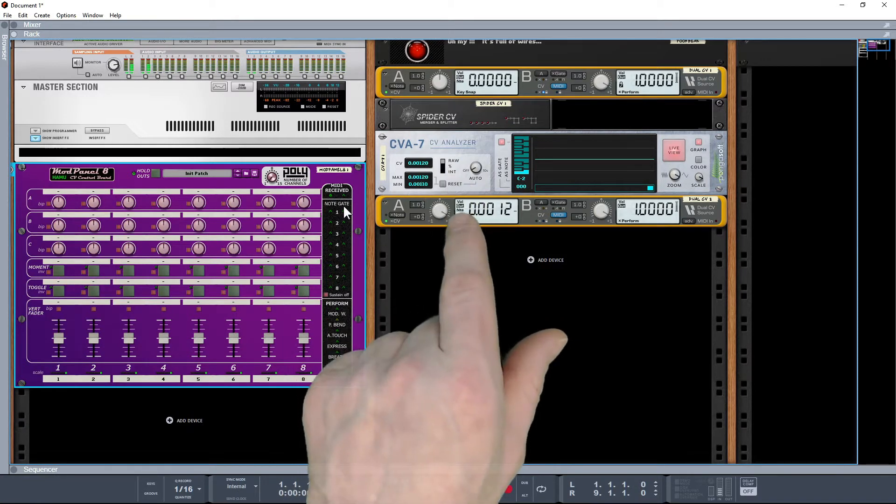
left_click(442, 184)
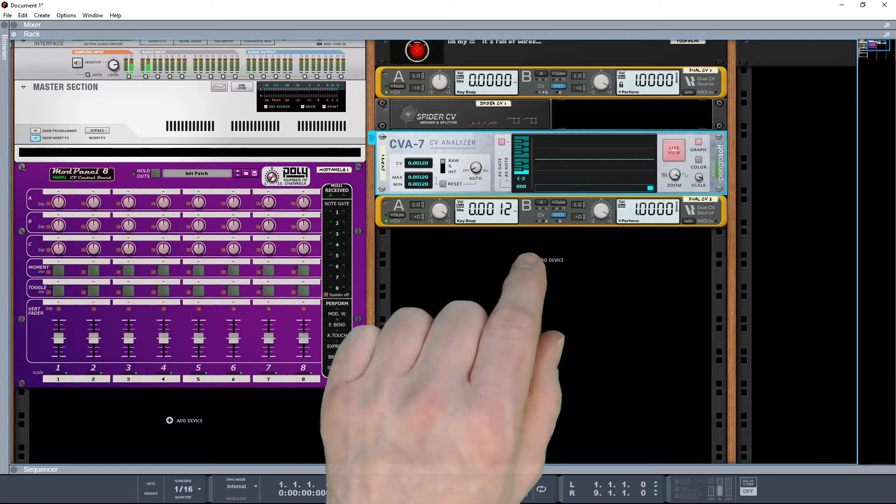
Step: Review the buffer and rendering options in the audio preferences, move that window away, and trigger Momentary 1 once more
left_click_drag(0, 166, 120, 68)
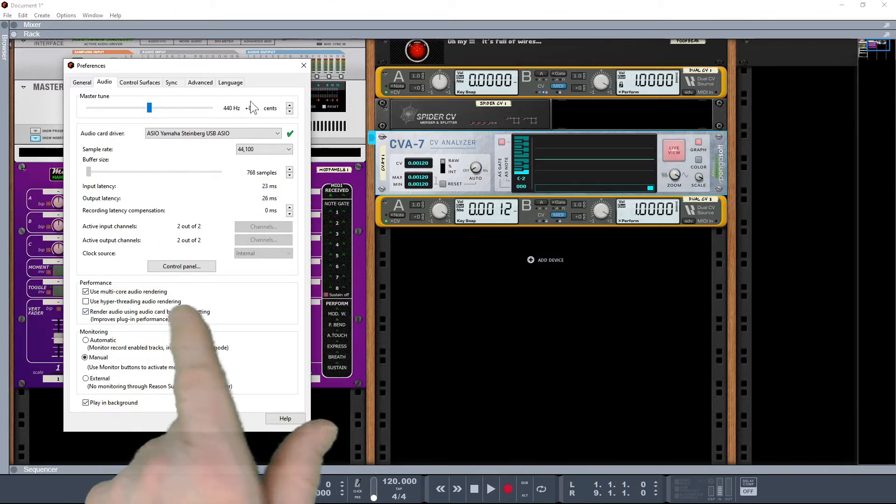
left_click_drag(258, 65, 0, 95)
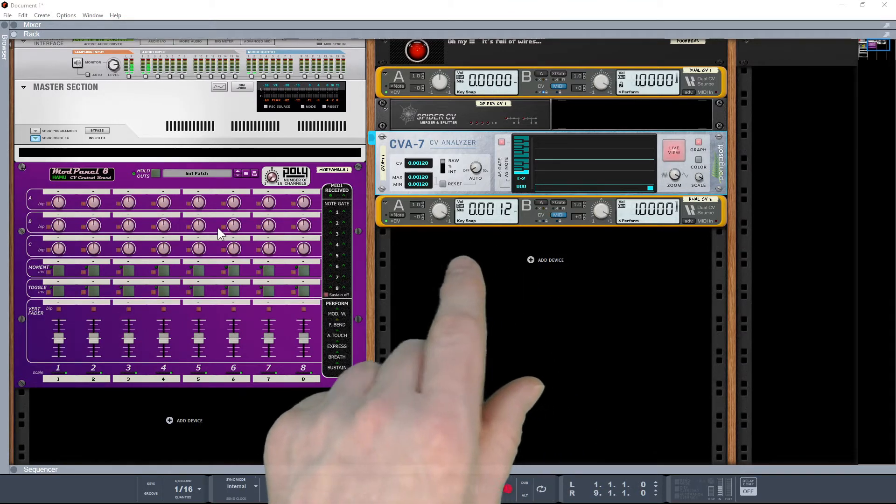
left_click(55, 270)
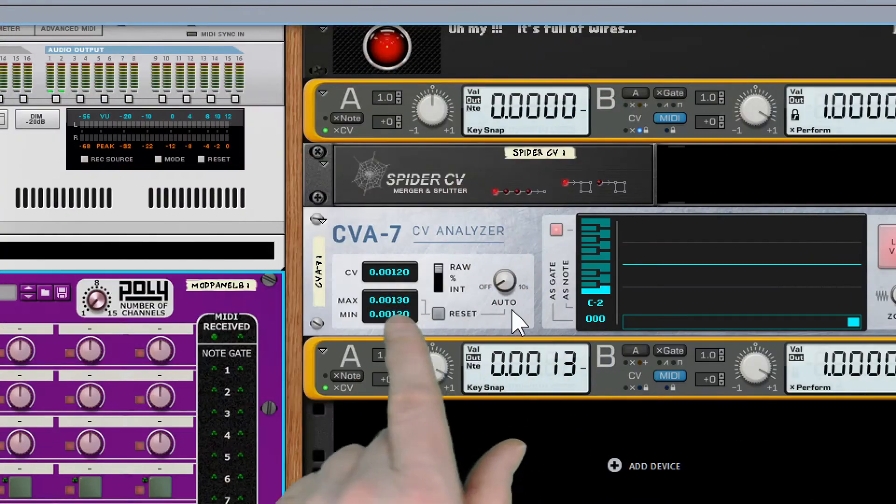
Step: Reset the CVA-7's min/max readings, trigger Momentary 1 repeatedly to run the counter, and reset the readings again
left_click(438, 315)
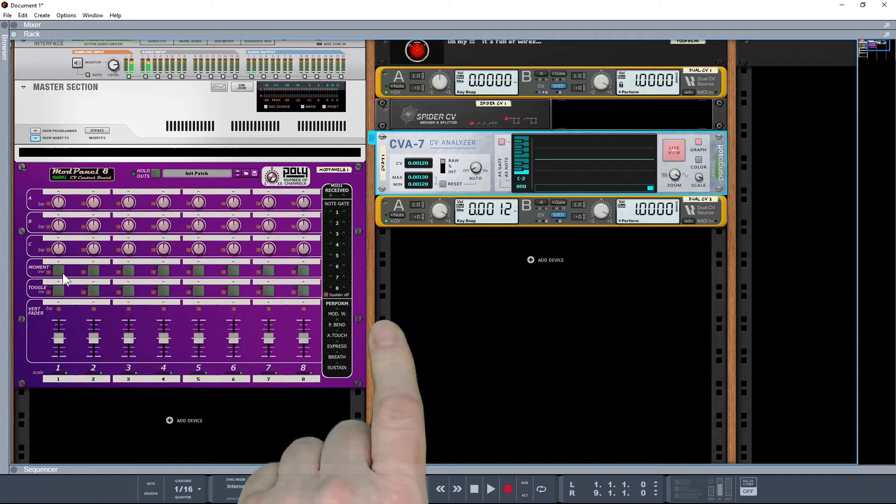
left_click(60, 271)
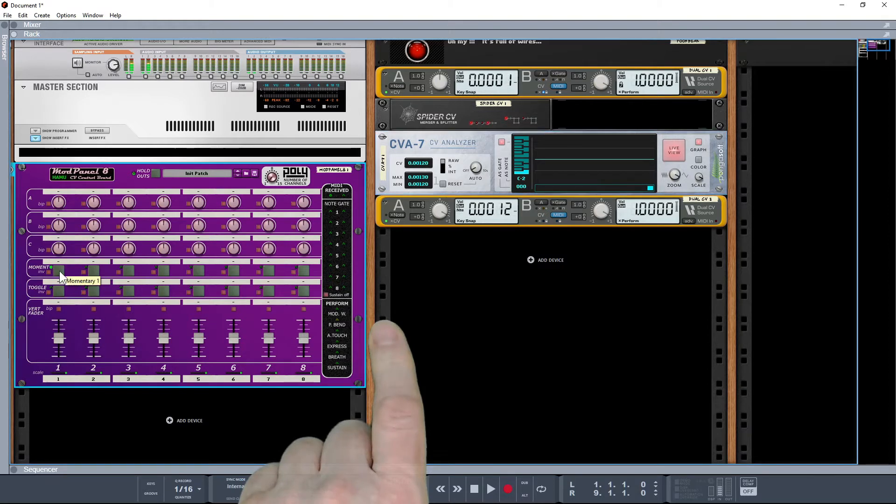
left_click(60, 271)
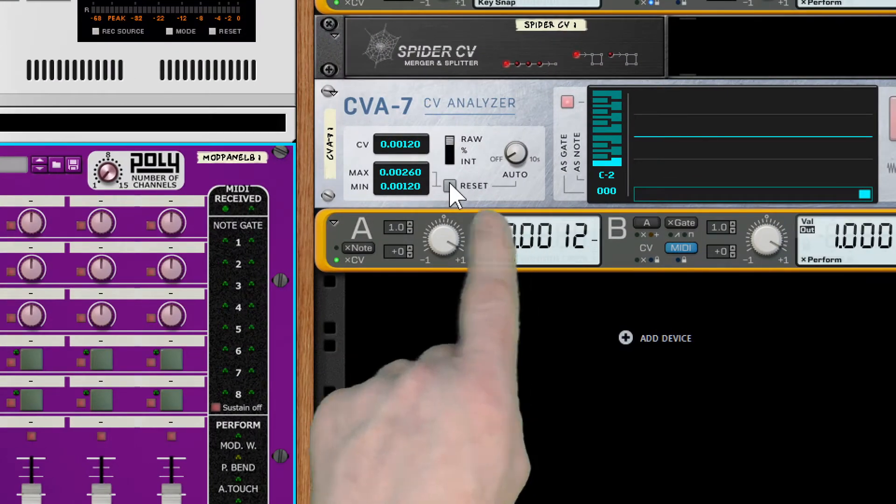
left_click(451, 187)
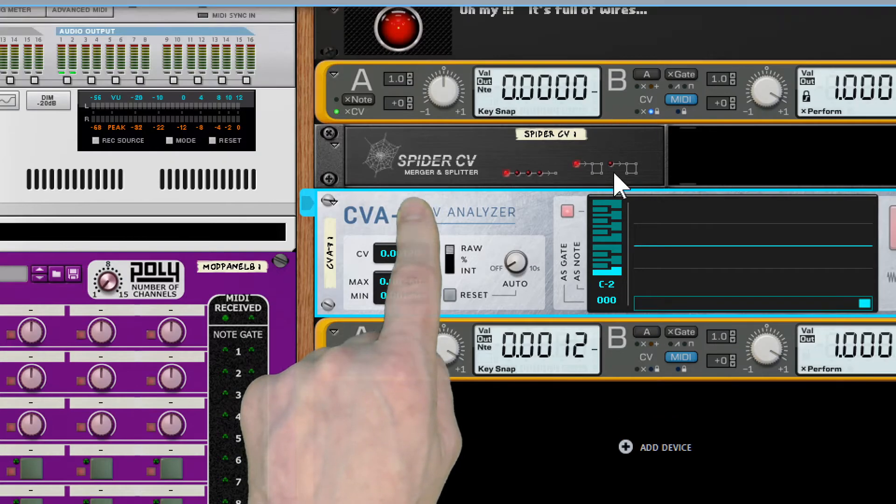
Step: Reroute the feedback loop: cable the Spider CV's merge output to the CVA-7's CV input and its Aux Out Max to the Split A input
key("Tab")
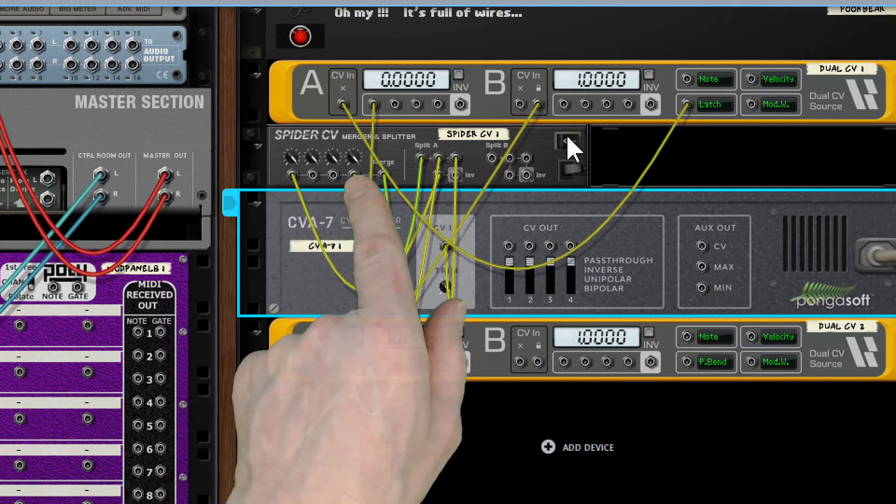
left_click(397, 164)
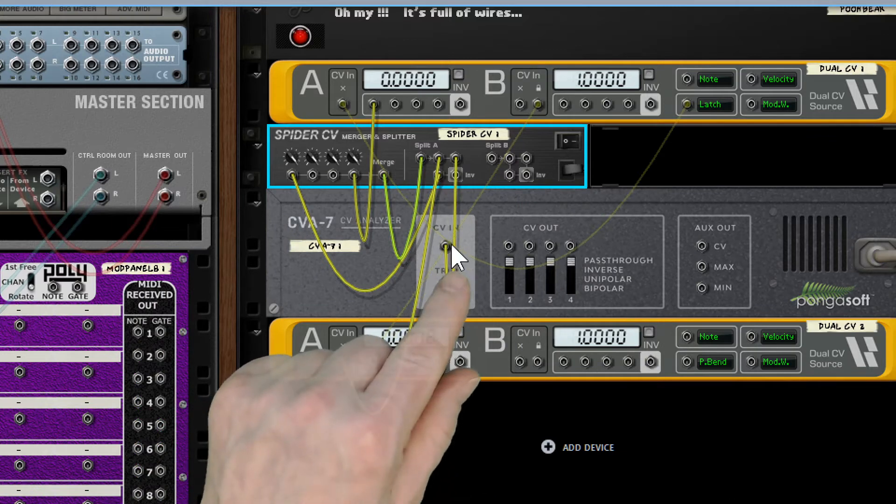
left_click(446, 259)
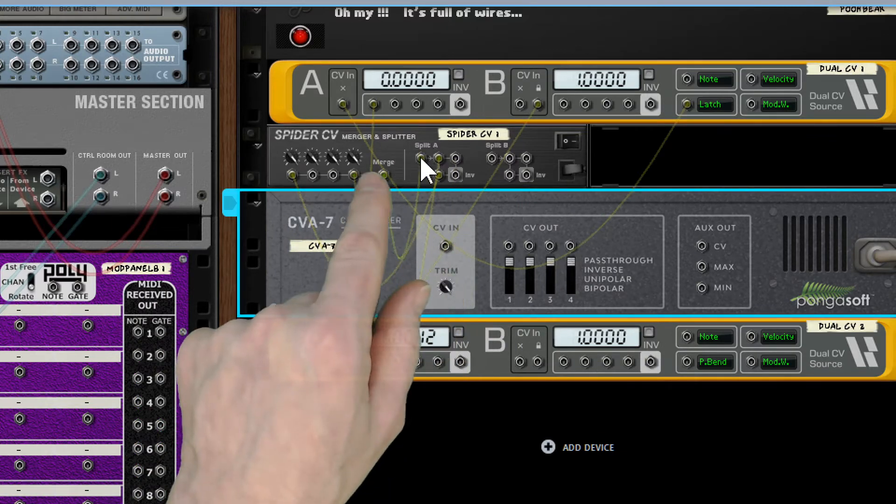
left_click(415, 186)
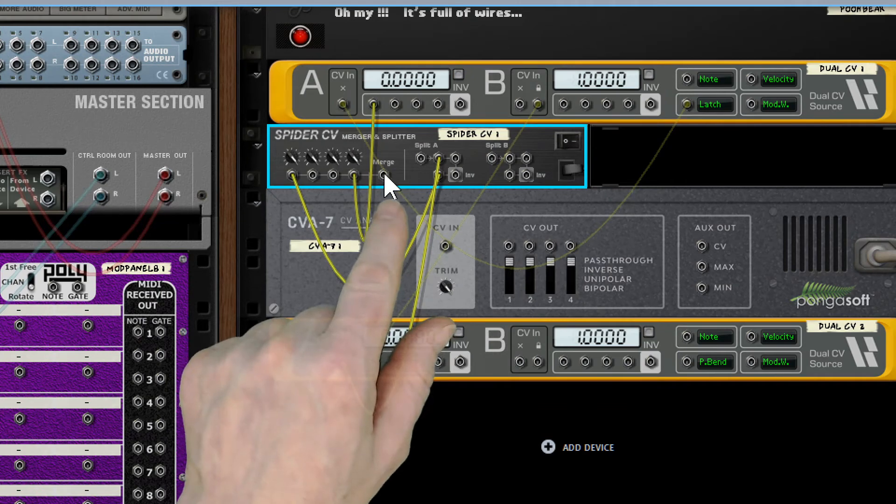
left_click_drag(383, 175, 446, 248)
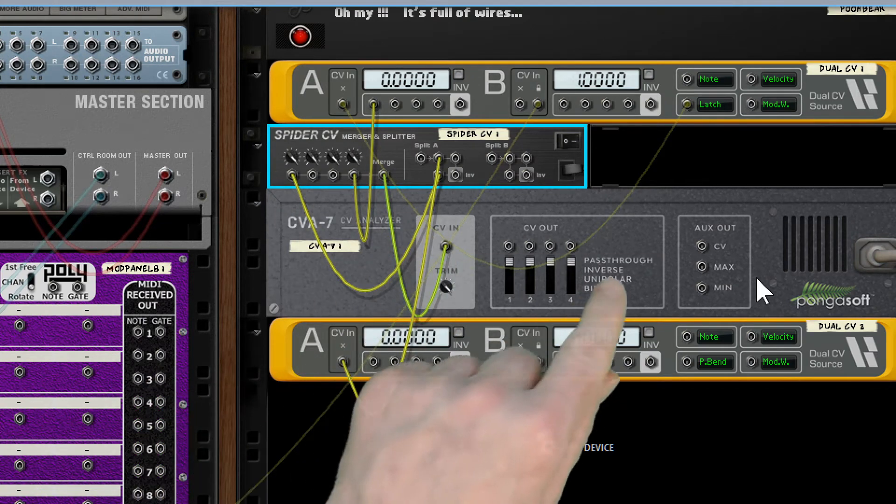
left_click_drag(701, 267, 420, 159)
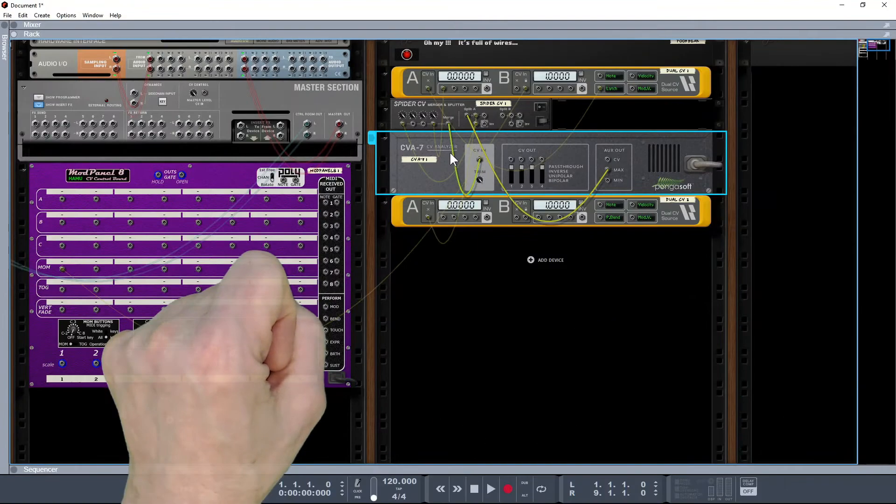
Step: Test the rerouted counter by triggering Momentary 1 repeatedly, and clear it with the CVA-7's min/max reset
key("Tab")
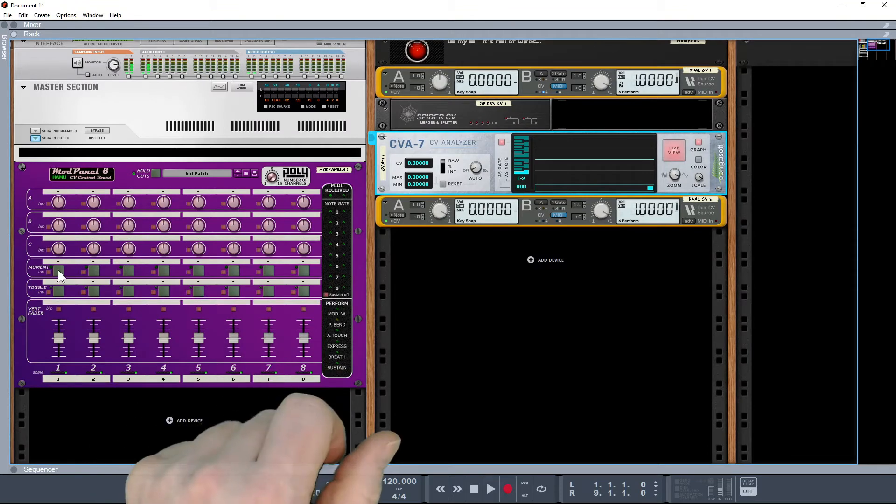
left_click(58, 269)
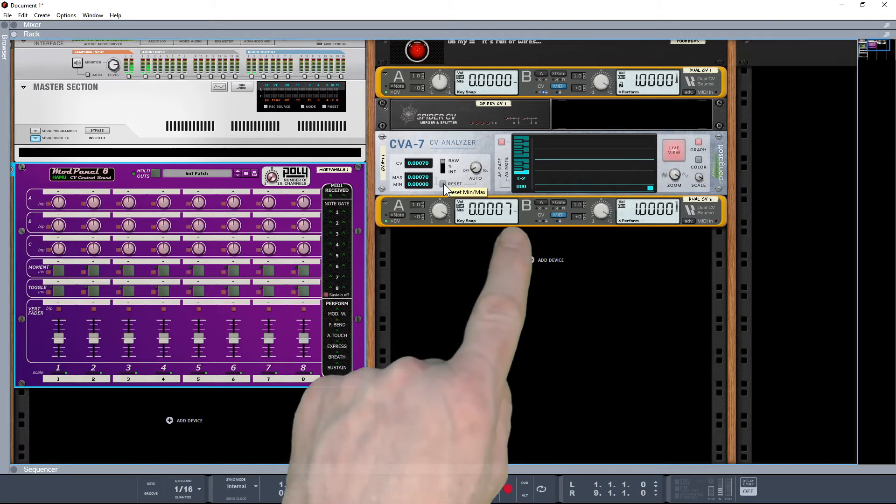
left_click(443, 184)
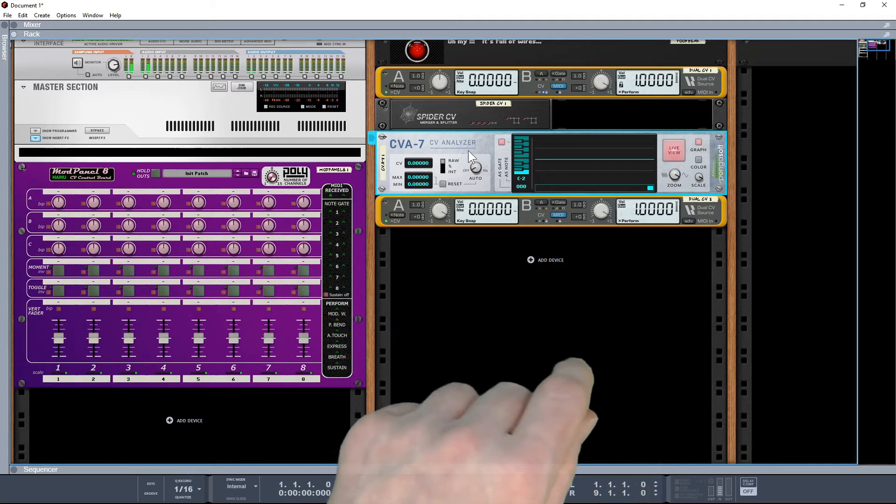
Step: Duplicate the CVA-7 below the original and cable a free Split A output to the copy's CV input
left_click_drag(467, 144, 462, 190)
key("Tab")
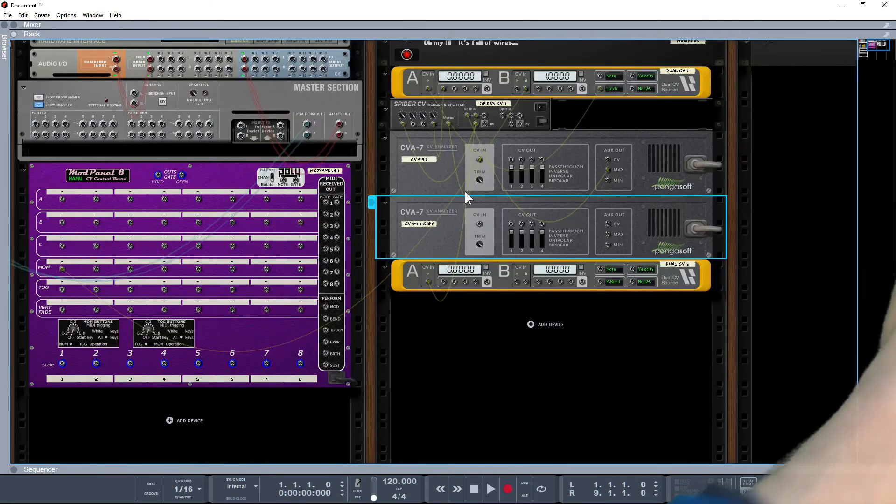
left_click(484, 114)
left_click_drag(485, 117, 470, 180)
left_click_drag(474, 216, 479, 224)
key("Tab")
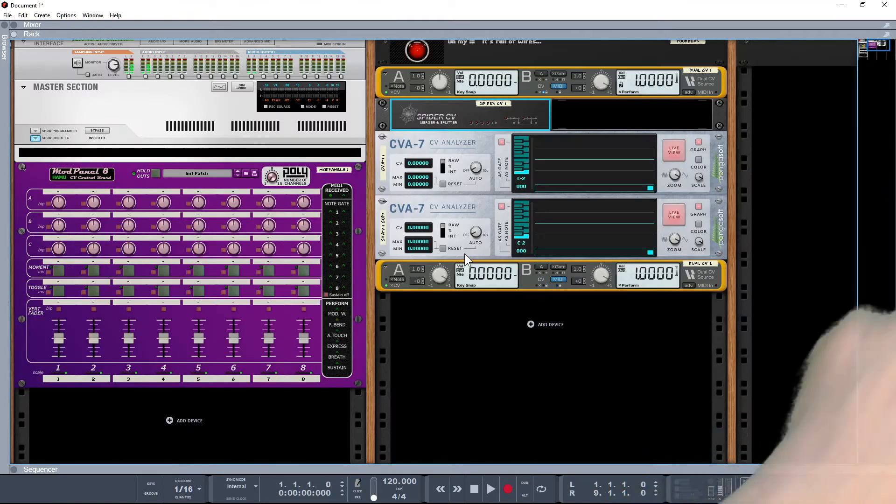
Step: Run the counter with Momentary 1 while resetting min/max on the copied analyzer, and finish by resetting the original CVA-7
left_click(55, 270)
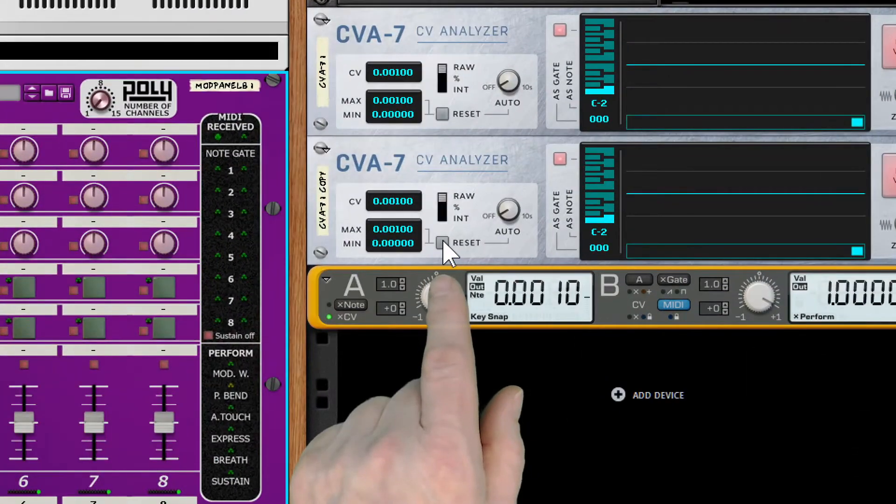
left_click(442, 242)
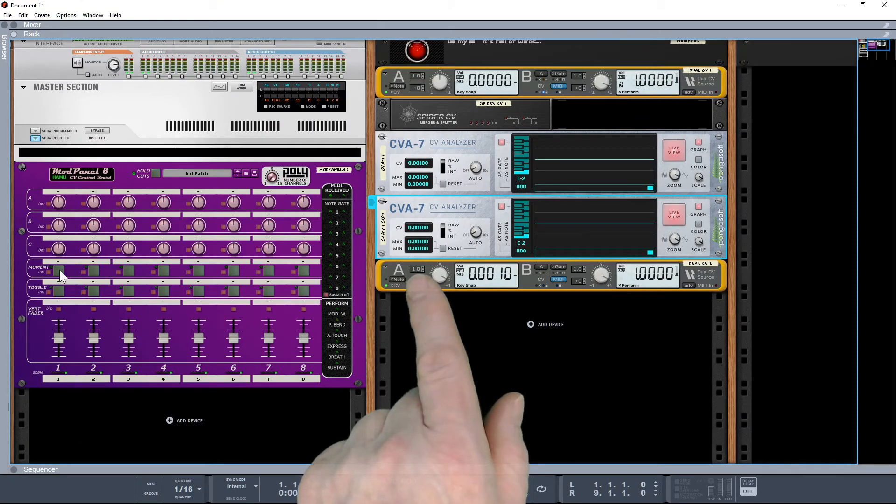
left_click(60, 269)
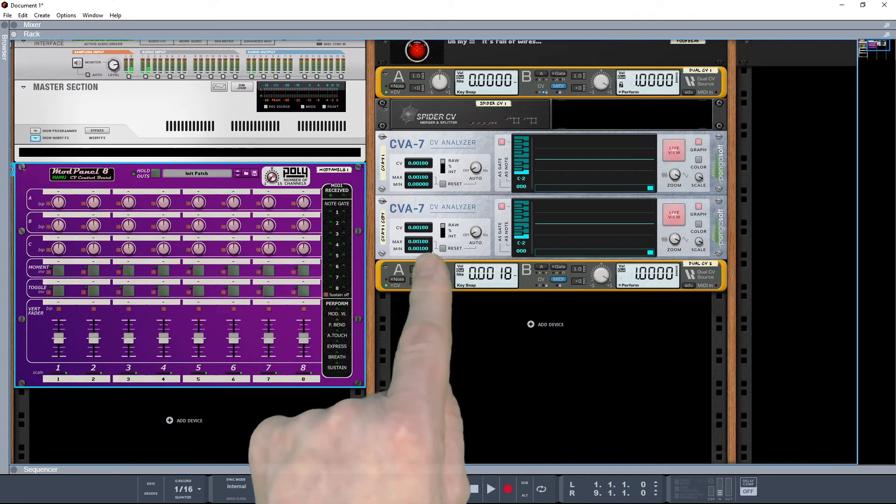
left_click(442, 248)
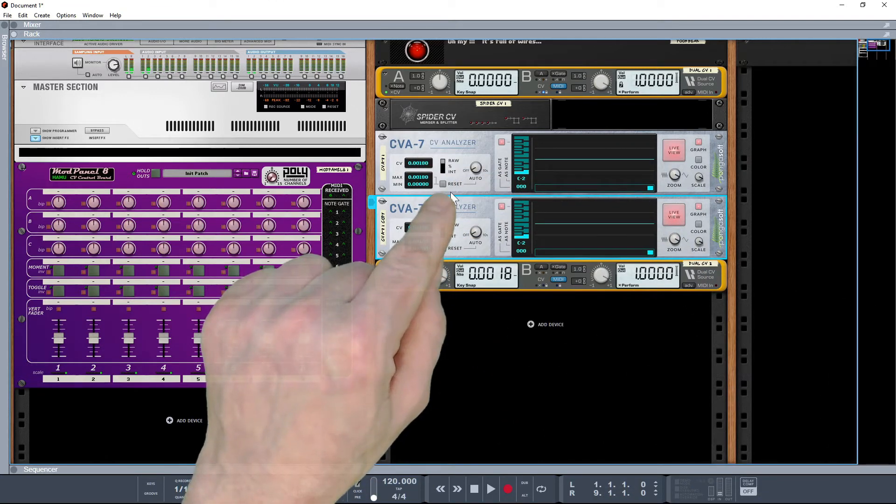
left_click(443, 184)
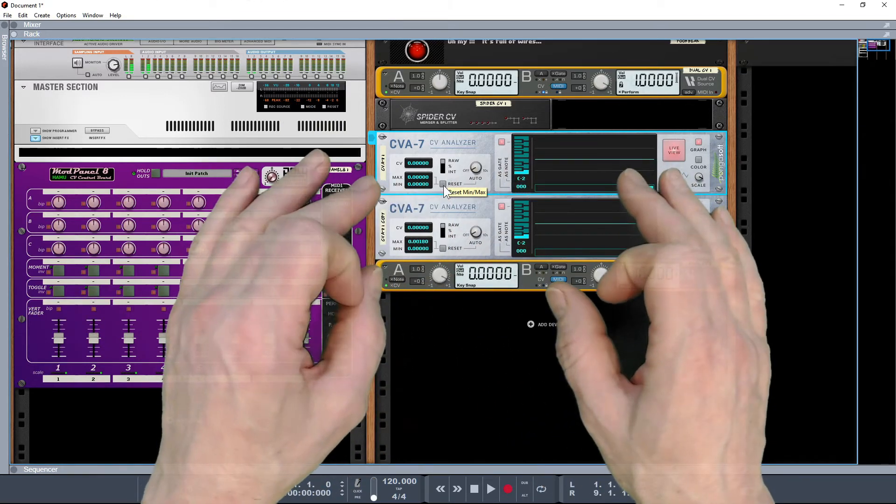
Step: Duplicate Dual CV 2 twice, stacking both copies below the original
key("Tab")
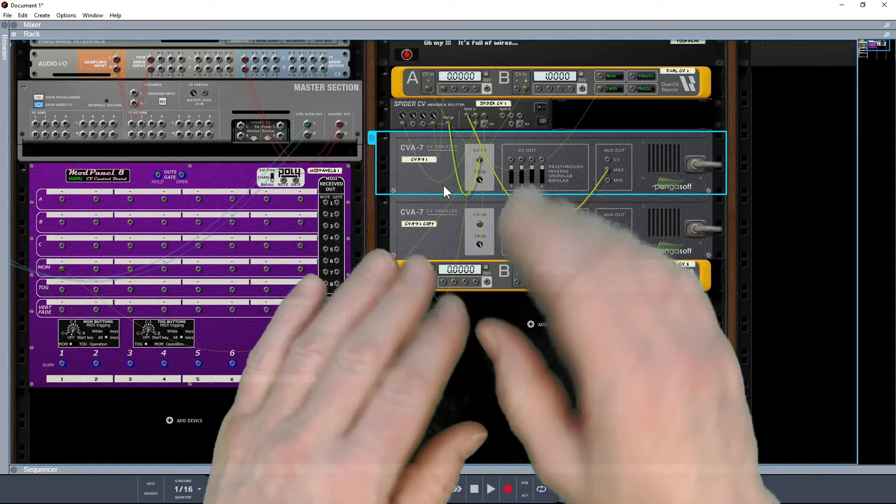
key("Tab")
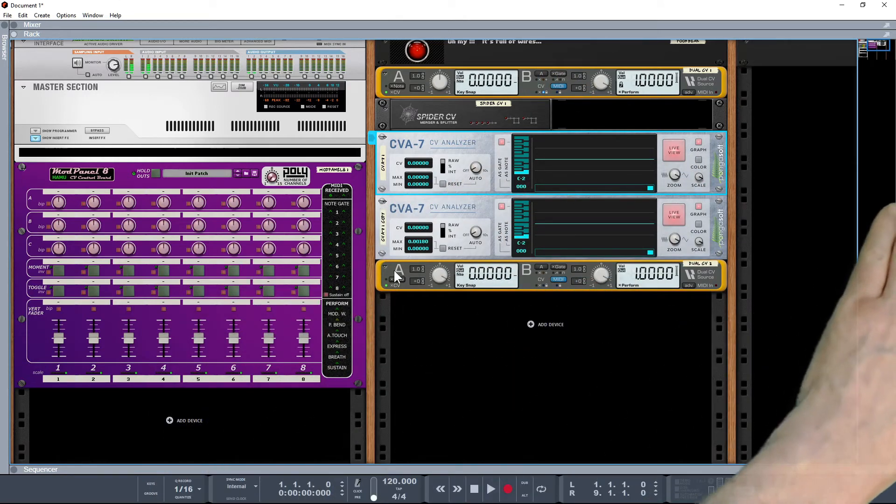
mouse_move(395, 267)
left_mouse_down()
mouse_move(398, 300)
mouse_move(390, 293)
mouse_move(387, 328)
left_mouse_up()
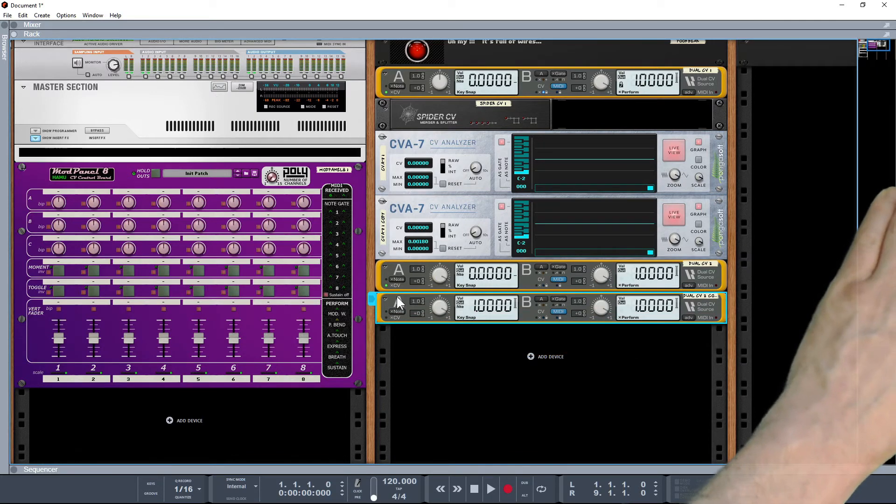
left_click_drag(396, 297, 393, 332)
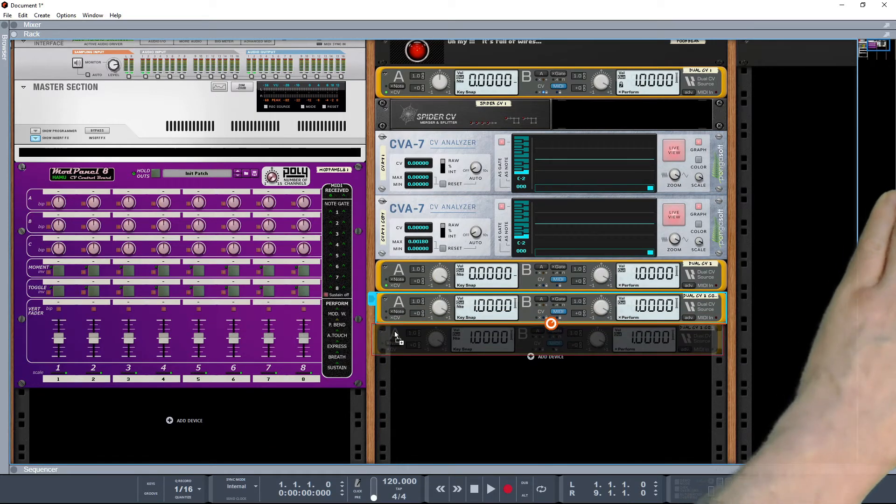
Step: Chain Split A into Split B and cable Split B outputs to the A CV inputs of Dual CV 2 and both its copies
key("Tab")
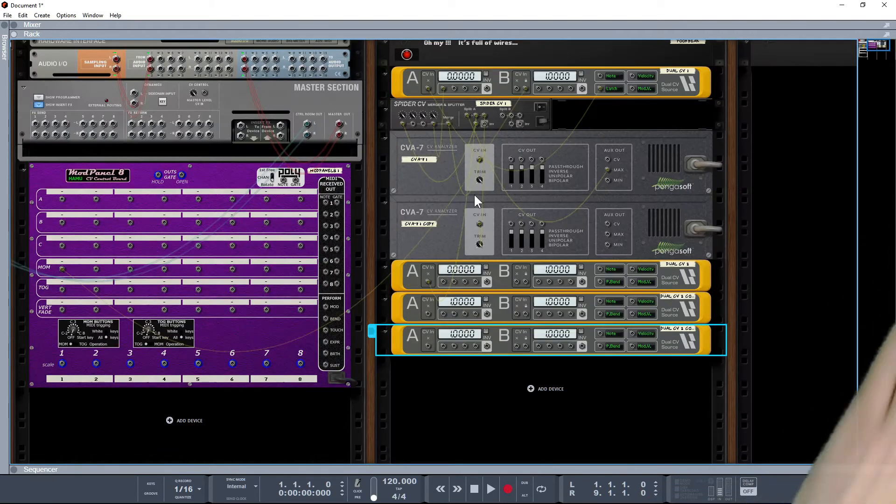
left_click(484, 115)
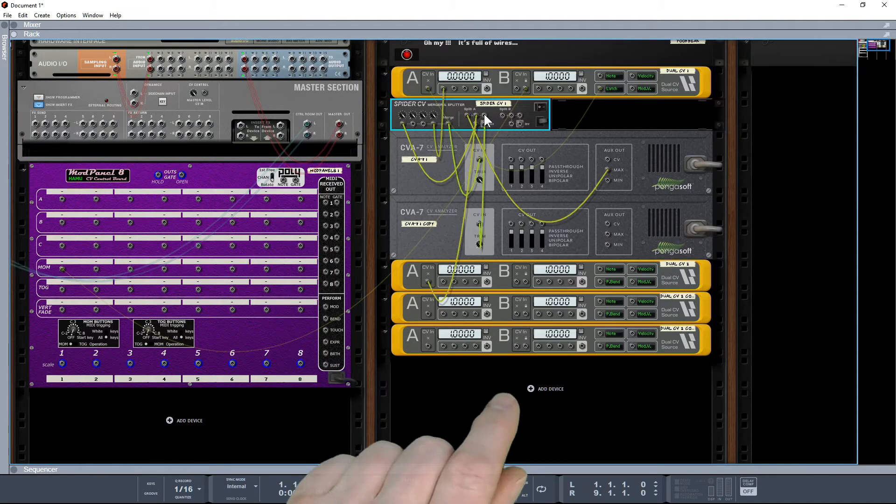
left_click_drag(484, 114, 428, 282)
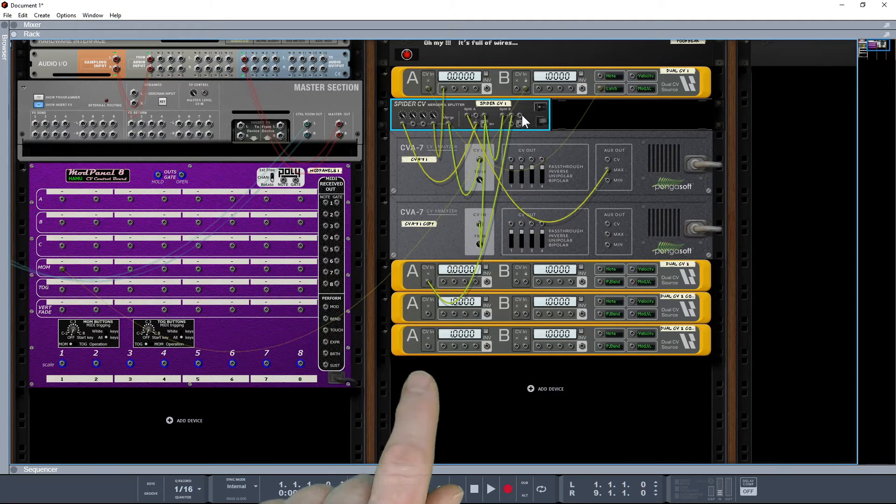
left_click_drag(520, 117, 428, 314)
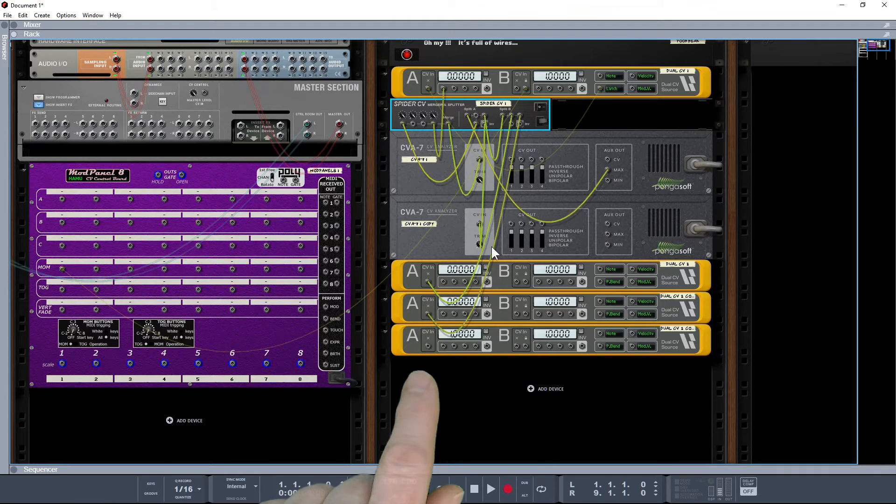
left_click_drag(509, 121, 427, 346)
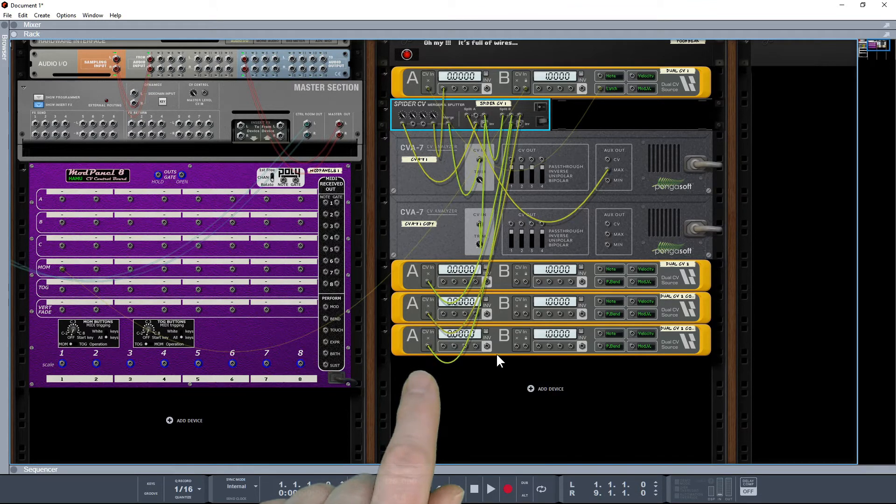
key("Tab")
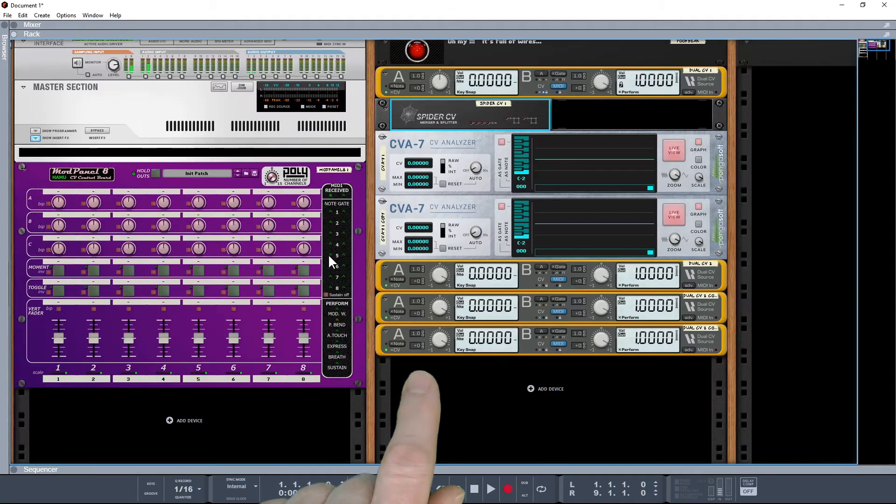
Step: Set the first Dual CV 2 copy's A level to -1 and trigger Momentary 1 before and after to advance the counter
left_click(62, 267)
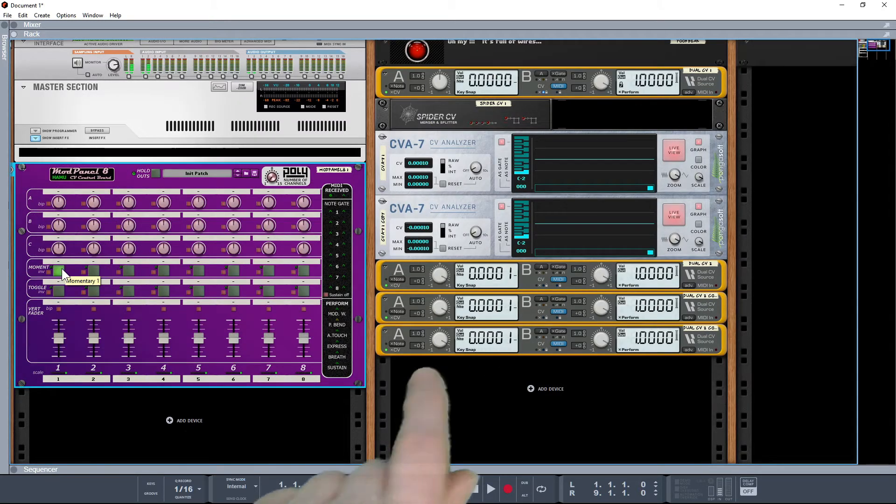
left_click(432, 308)
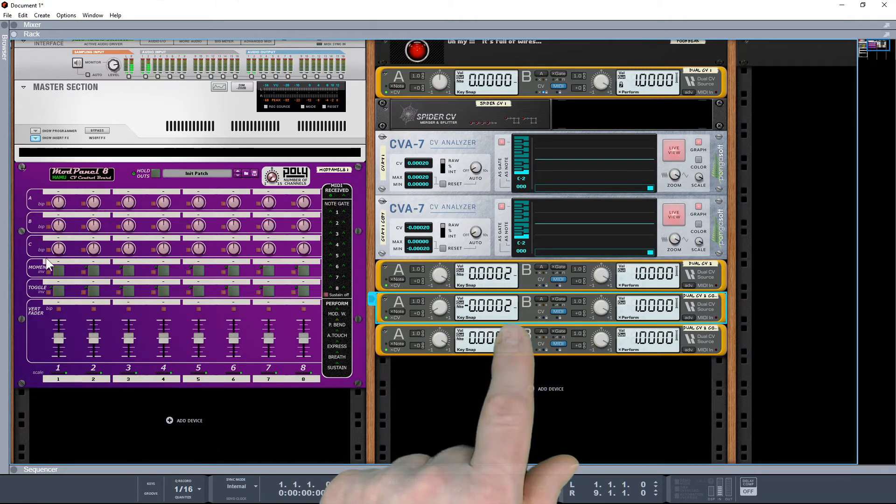
left_click(55, 269)
left_click(55, 268)
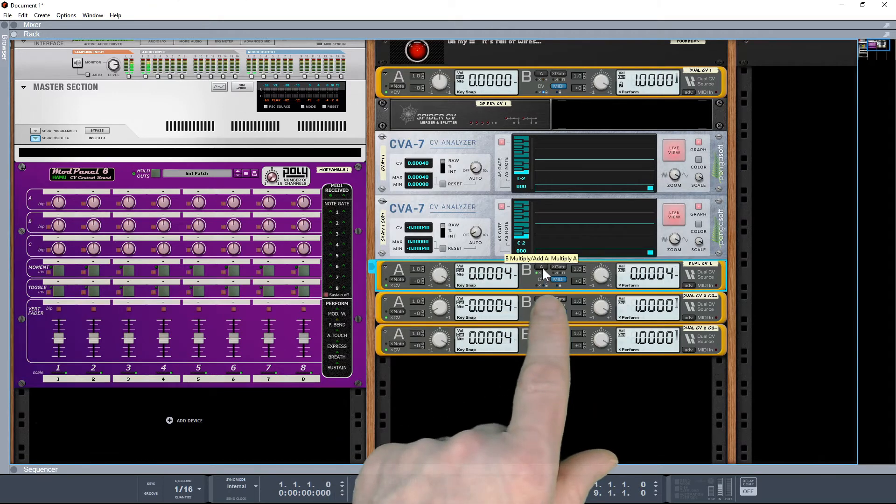
Step: Set channel B to add channel A's value on Dual CV 2 and both its copies
left_click(541, 296)
left_click(541, 297)
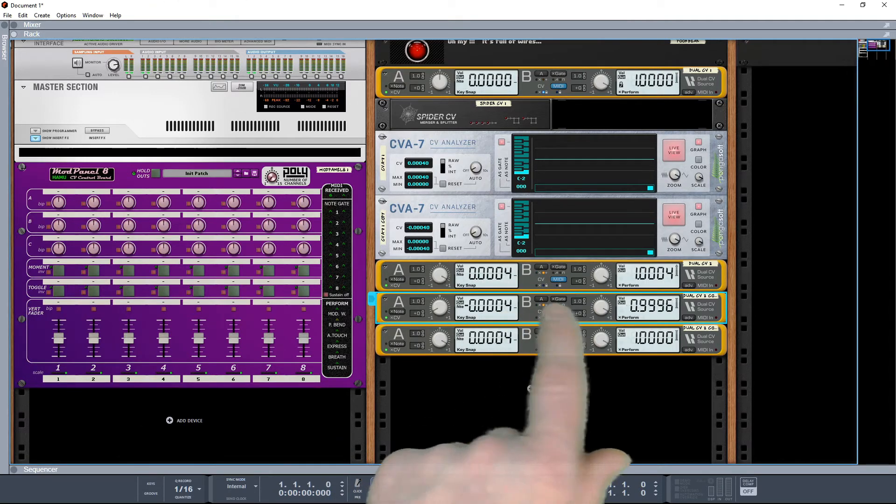
left_click(541, 329)
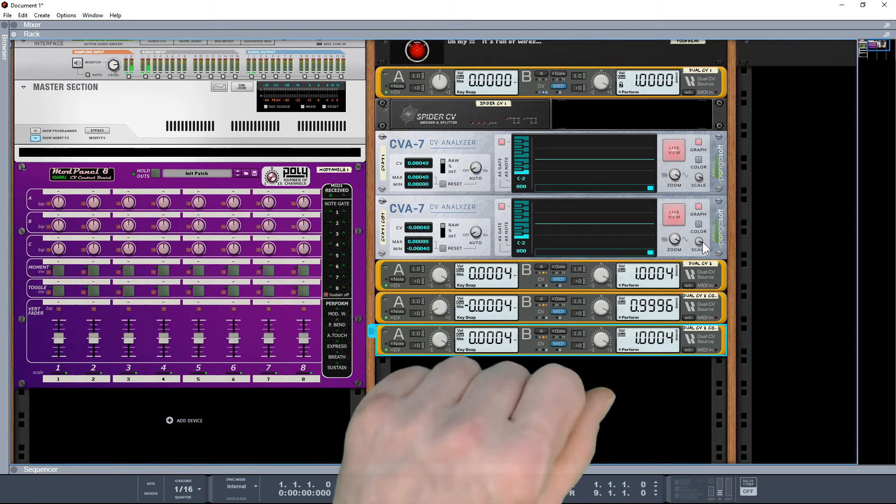
Step: Set the channel B value to 0 on Dual CV 2 and to 0.0030 on its first copy
mouse_move(601, 275)
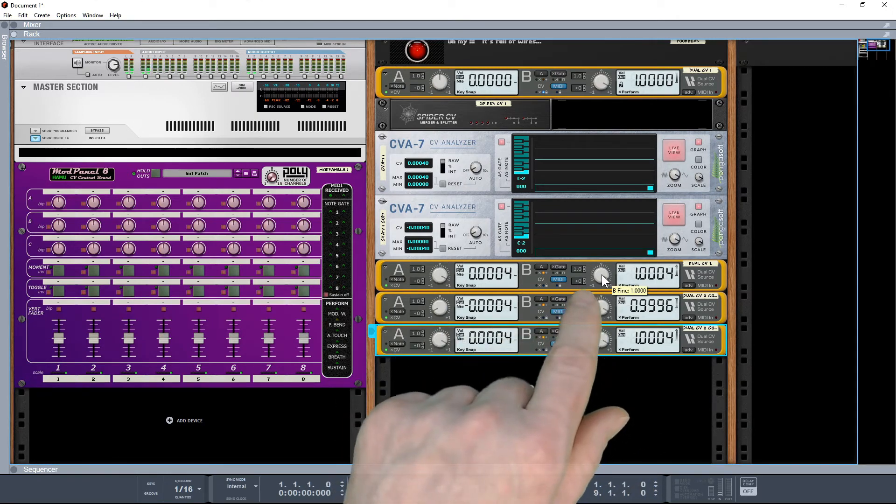
left_click_drag(601, 274, 614, 334)
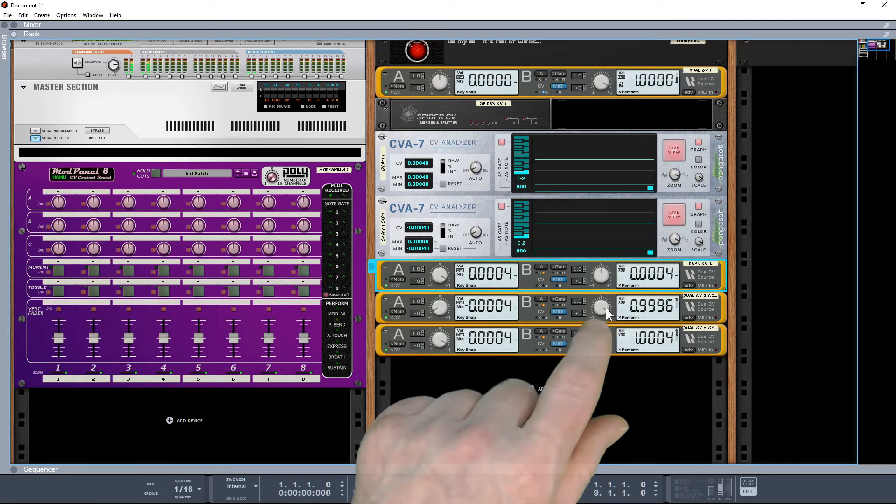
left_click_drag(604, 307, 610, 372)
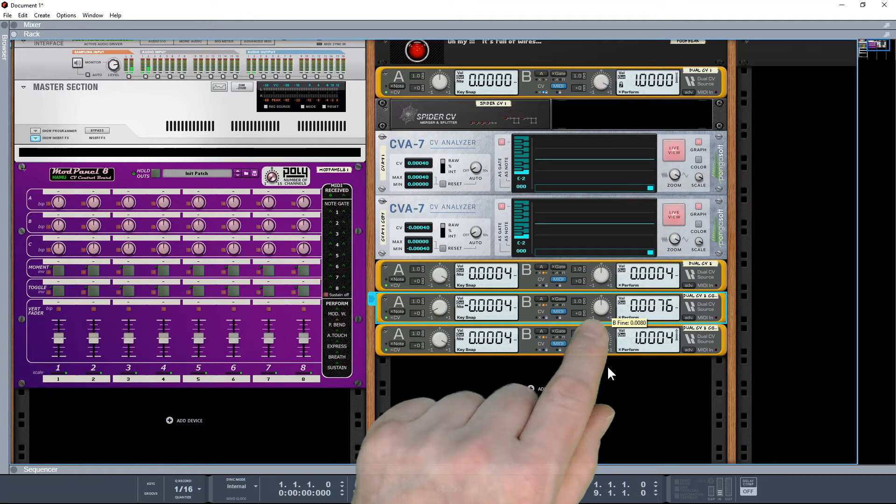
right_click(608, 368)
left_click(603, 311)
left_click_drag(603, 311, 604, 310)
left_click(608, 311, "ctrl")
mouse_move(660, 309)
left_mouse_down()
mouse_move(661, 295)
mouse_move(659, 317)
mouse_move(661, 309)
left_mouse_up()
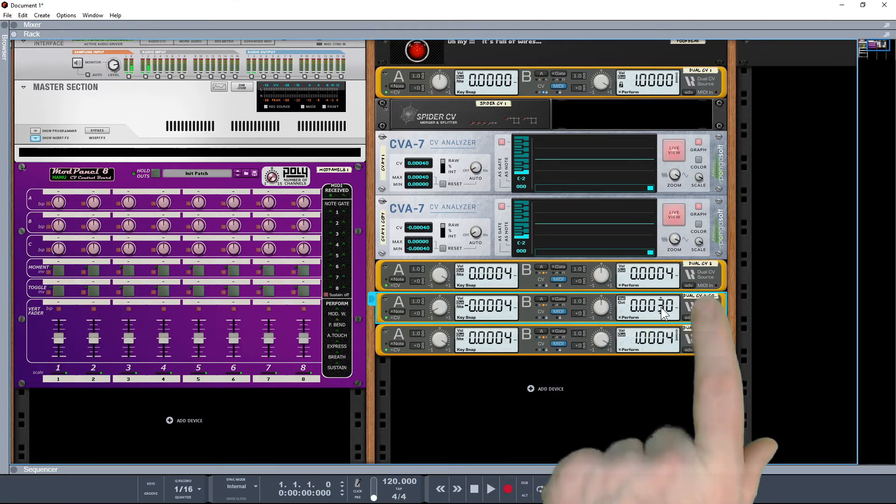
scroll(660, 307, "down", 4)
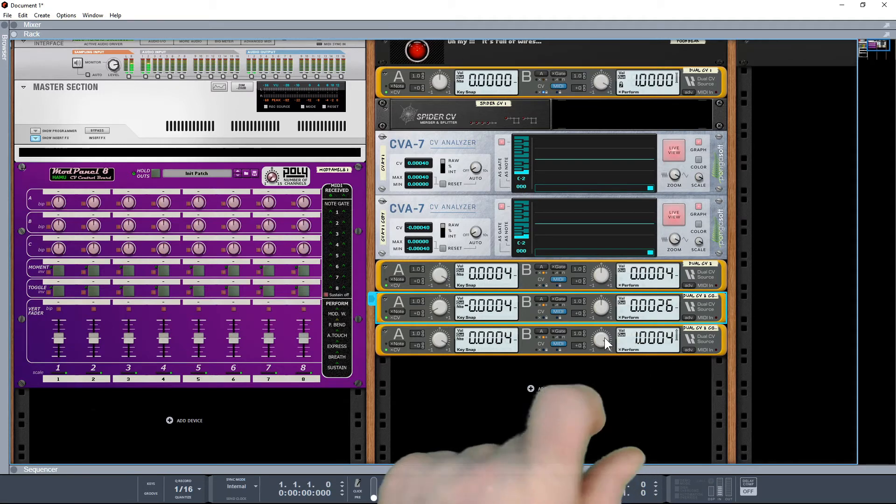
Step: Set channel B of the second Dual CV 2 copy to -0.0030 and trigger Momentary 1 to advance the counter
left_click_drag(602, 337, 611, 387)
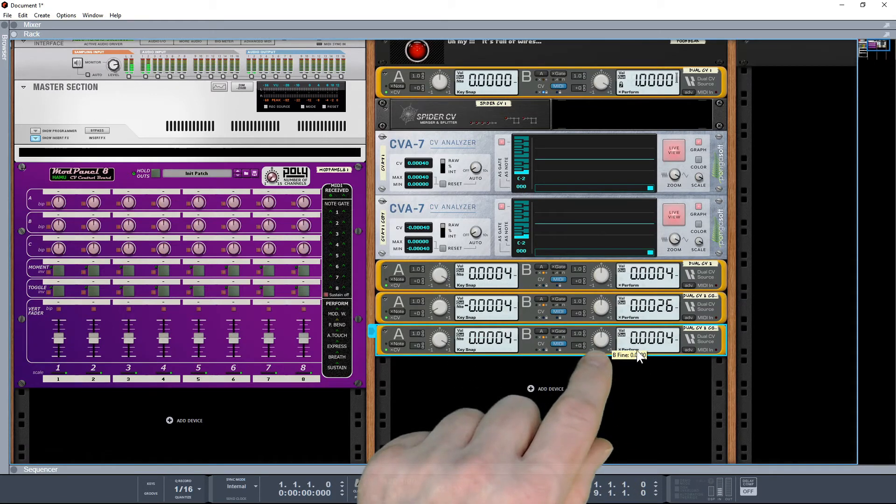
scroll(660, 337, "down", 3)
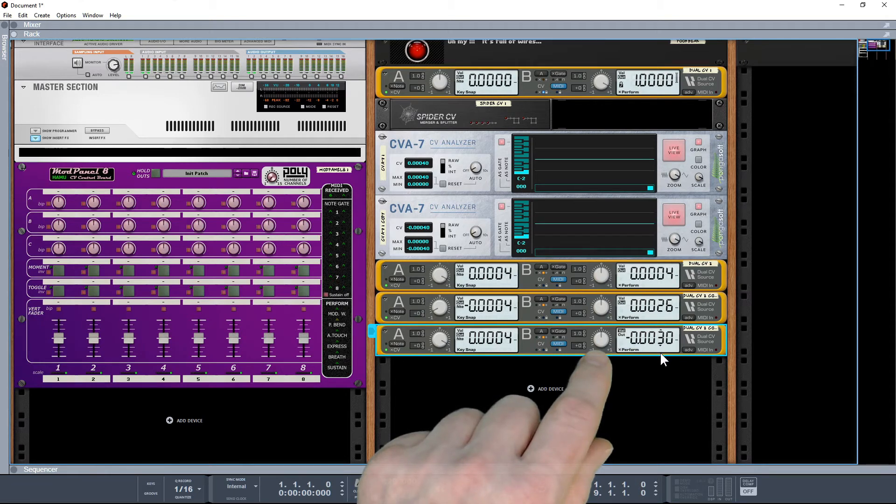
scroll(659, 351, "down", 1)
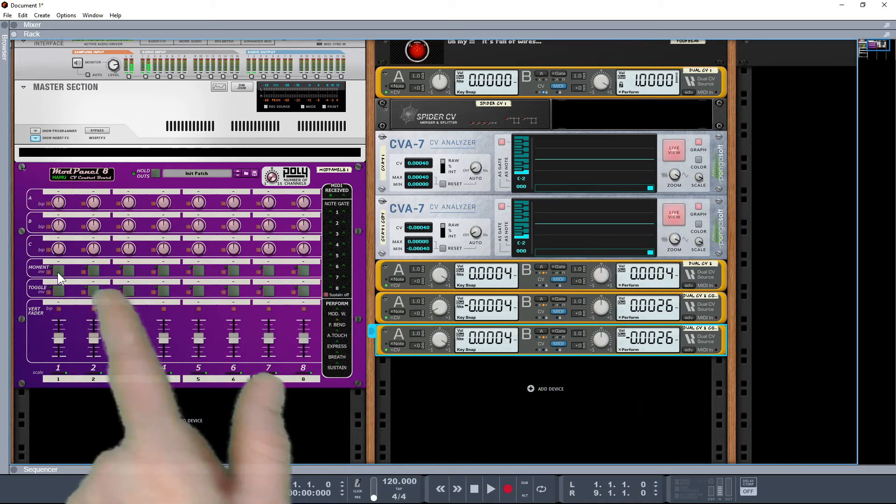
left_click(57, 272)
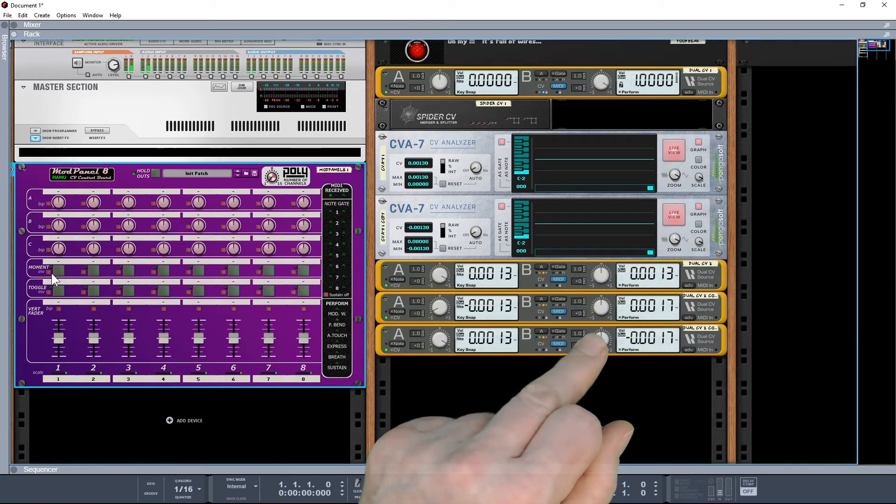
Step: Add an A/B Audio & CV Switch below the Dual CVs and cable the second copy's B output to its CV switch control input
key("F3")
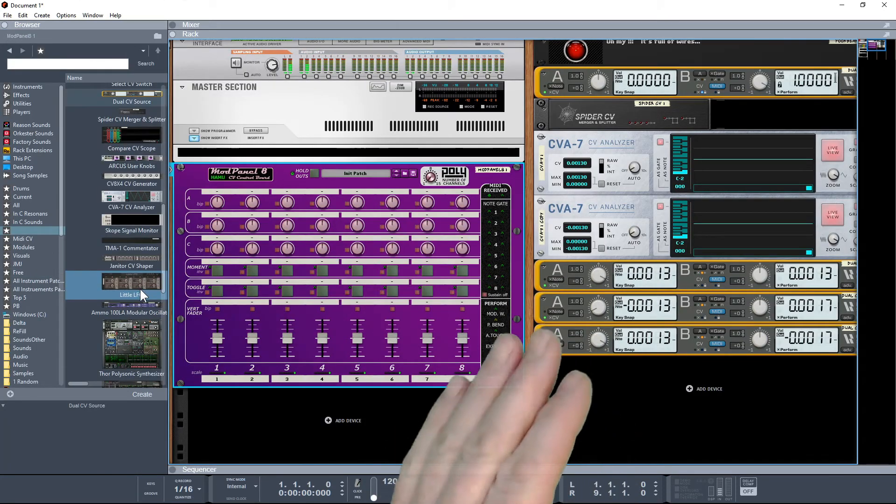
scroll(139, 286, "down", 5)
left_click_drag(140, 288, 694, 382)
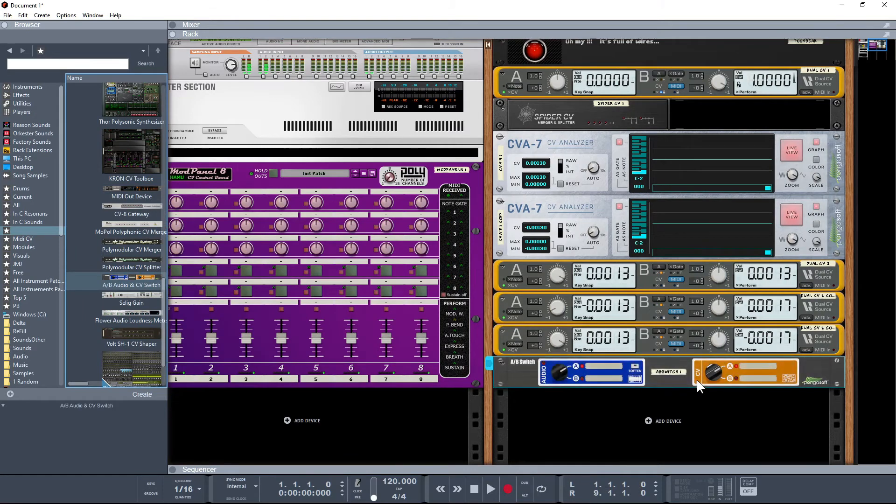
key("Tab")
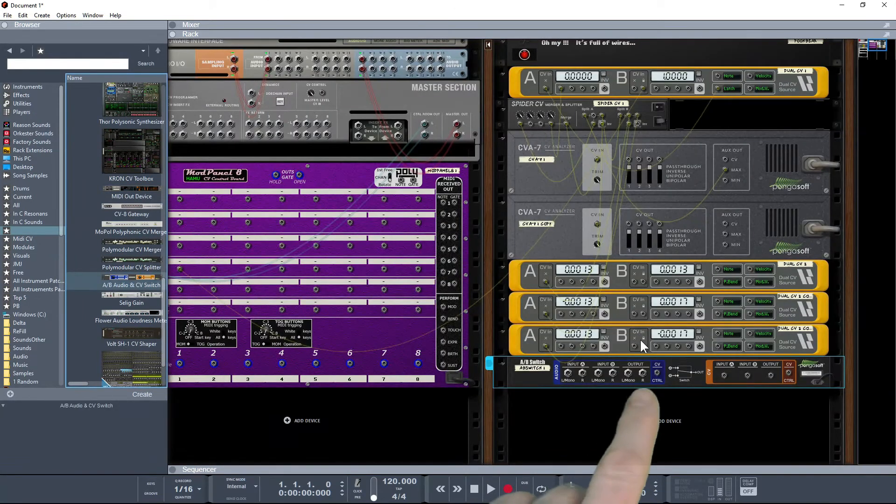
left_click_drag(656, 345, 790, 372)
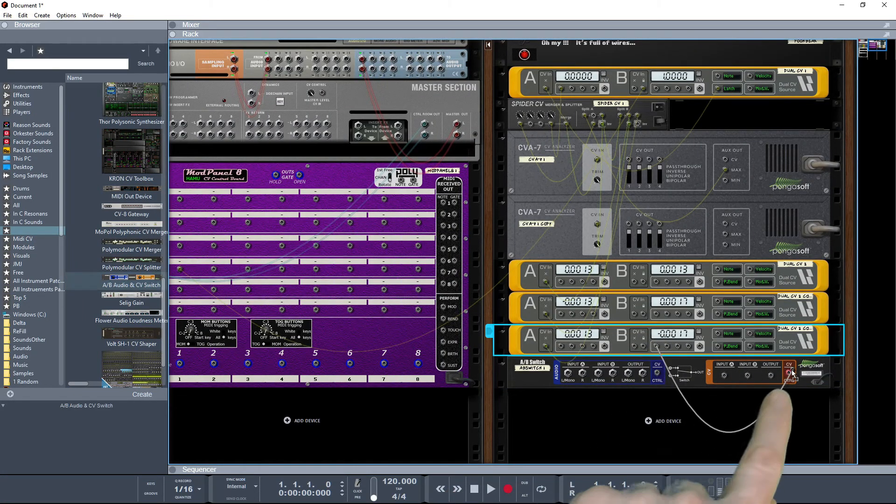
key("Tab")
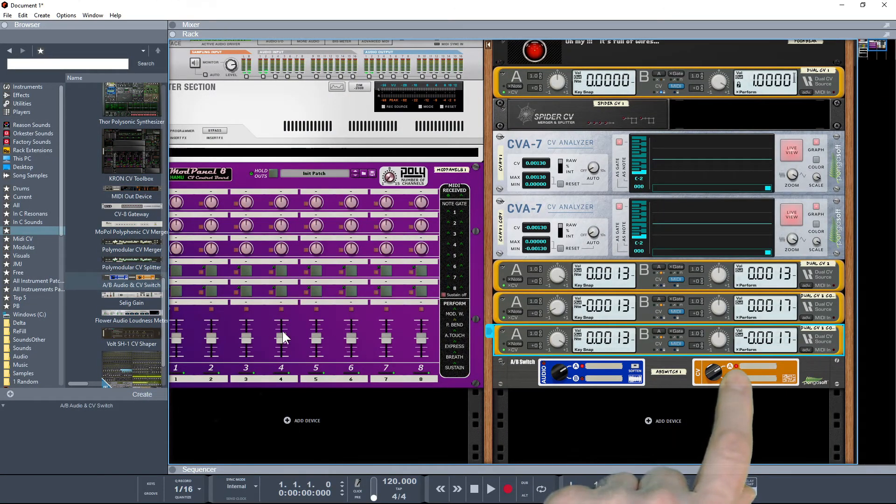
Step: Trigger Momentary 1 until the CV switch changes to B, and reset the first CVA-7's min/max to restart the counter
key("F3")
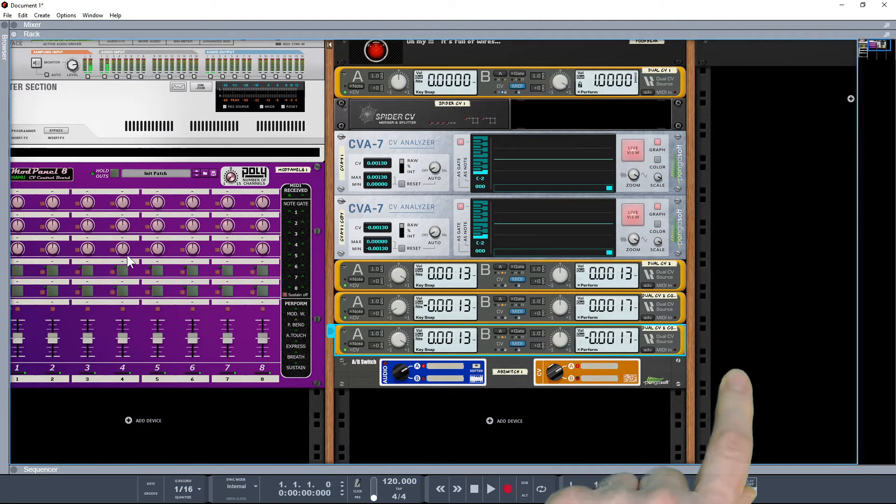
left_click_drag(334, 305, 409, 309)
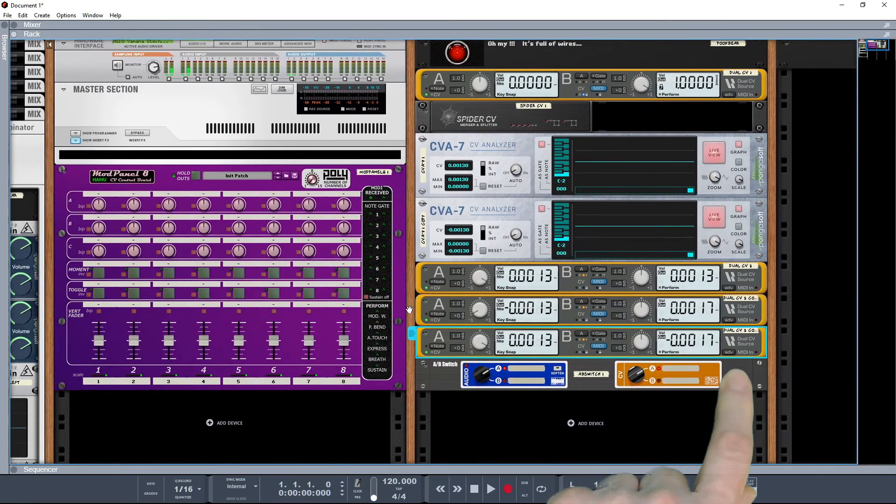
left_click(96, 270)
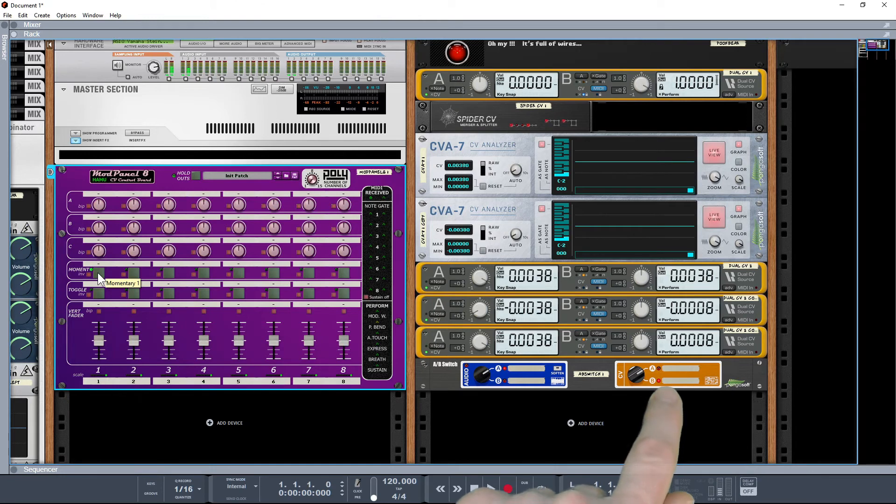
left_click(483, 185)
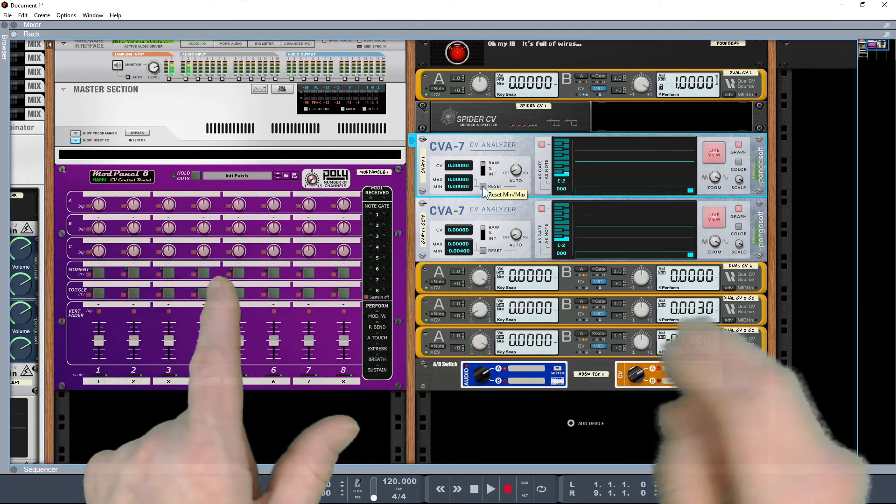
Step: Move the counter's trigger cable from the Momentary 1 output to ModPanel's MIDI Received Gate 1 output
key("Tab")
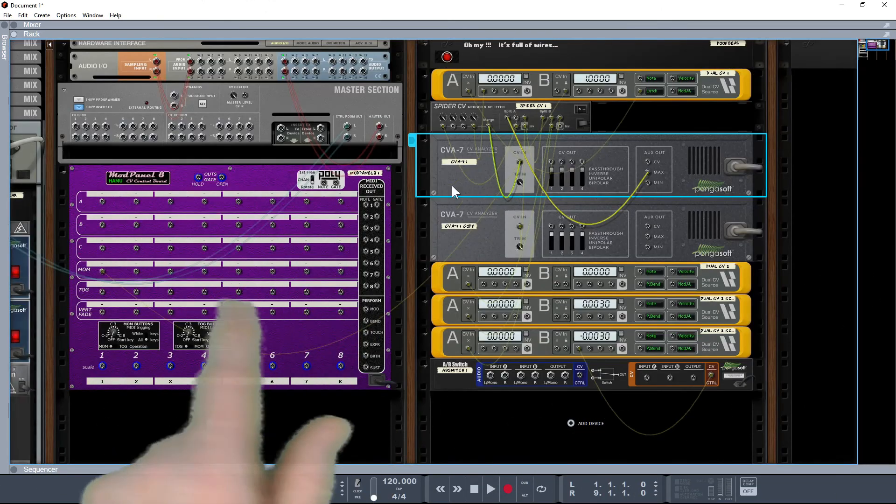
left_click_drag(99, 268, 379, 208)
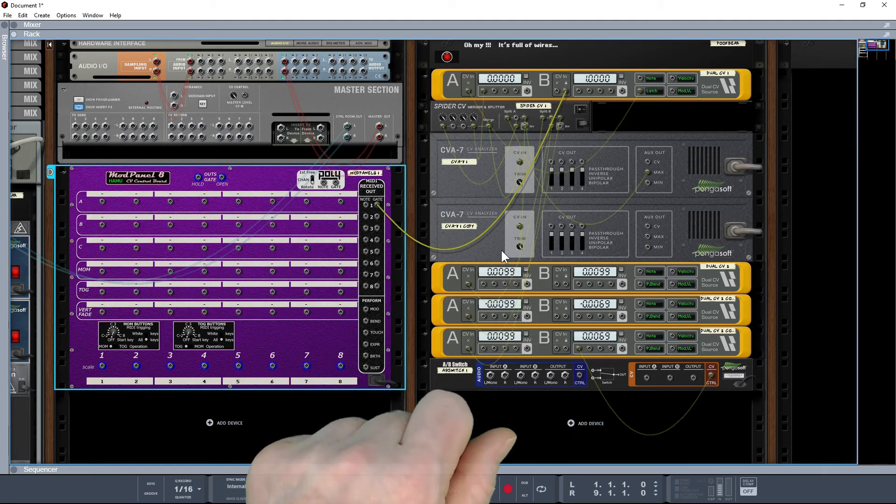
key("Tab")
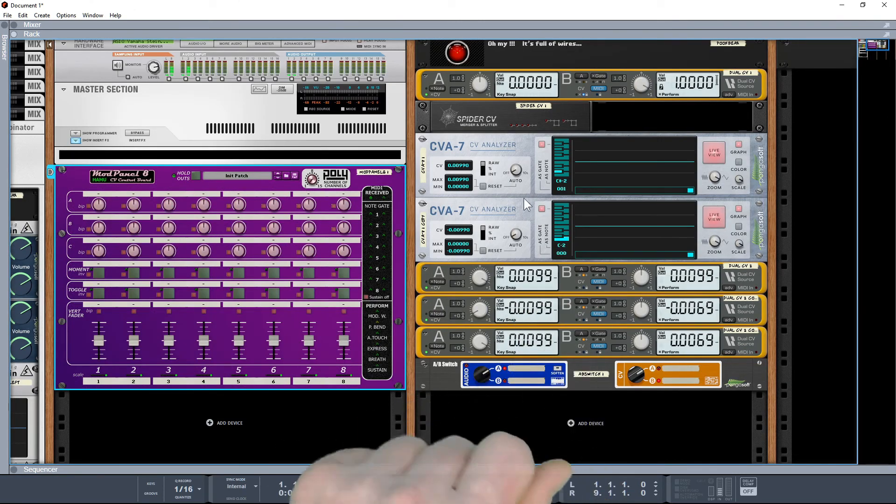